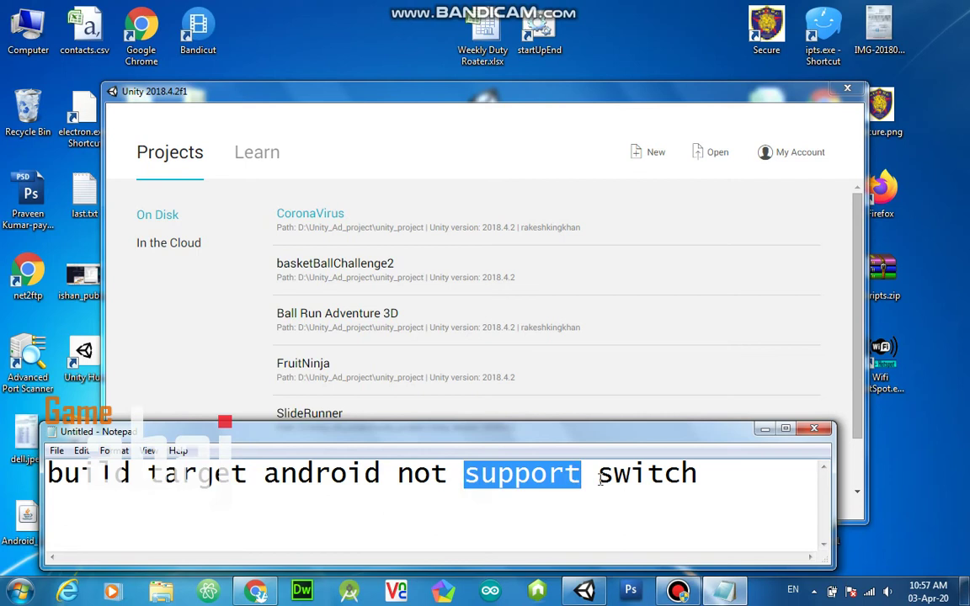
- Add the line "one simple solution is create ne project expty" below the note's first line, and minimize the note
left_click(721, 485)
type("one simple so")
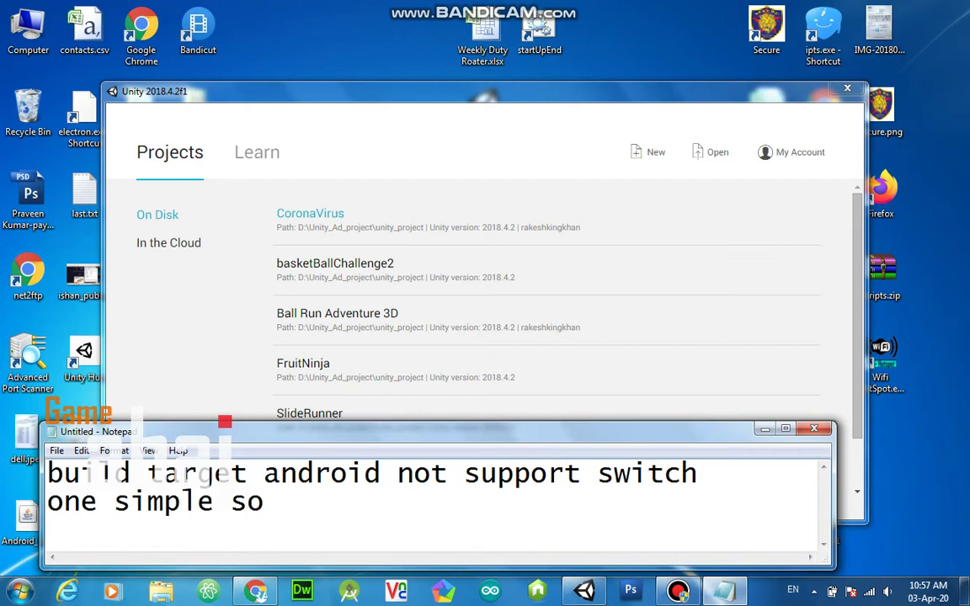
type("lution")
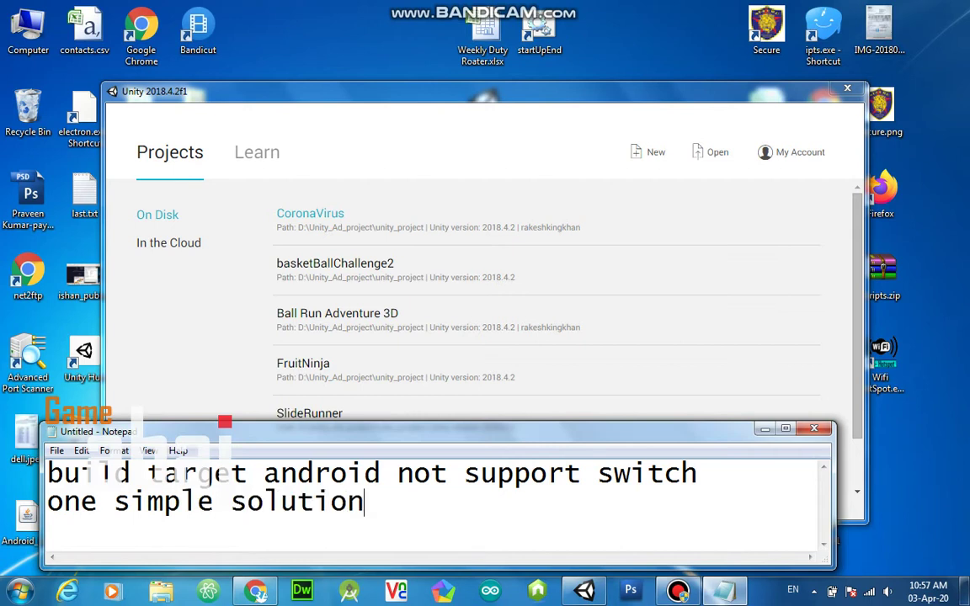
type(" is create n")
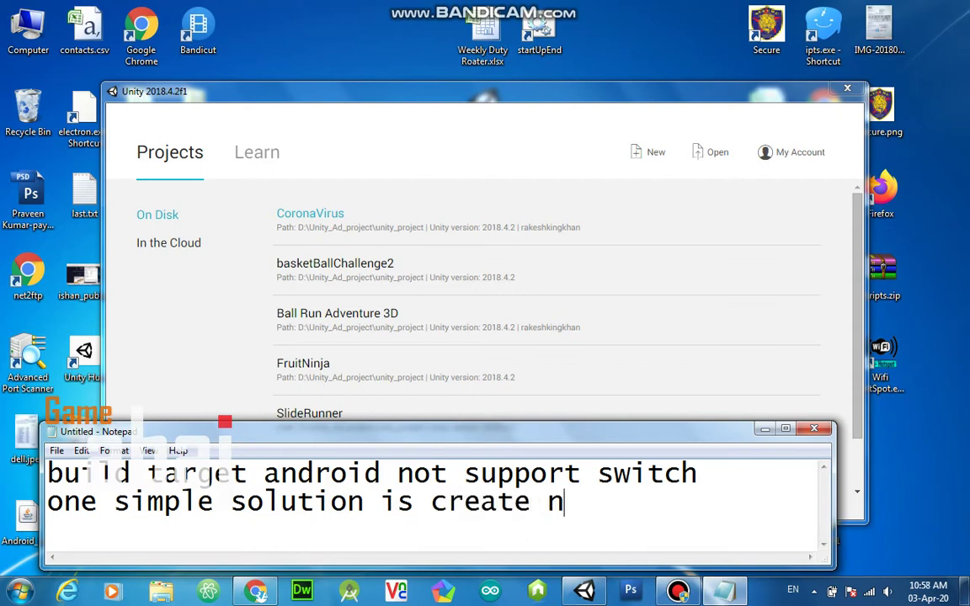
type("e pro")
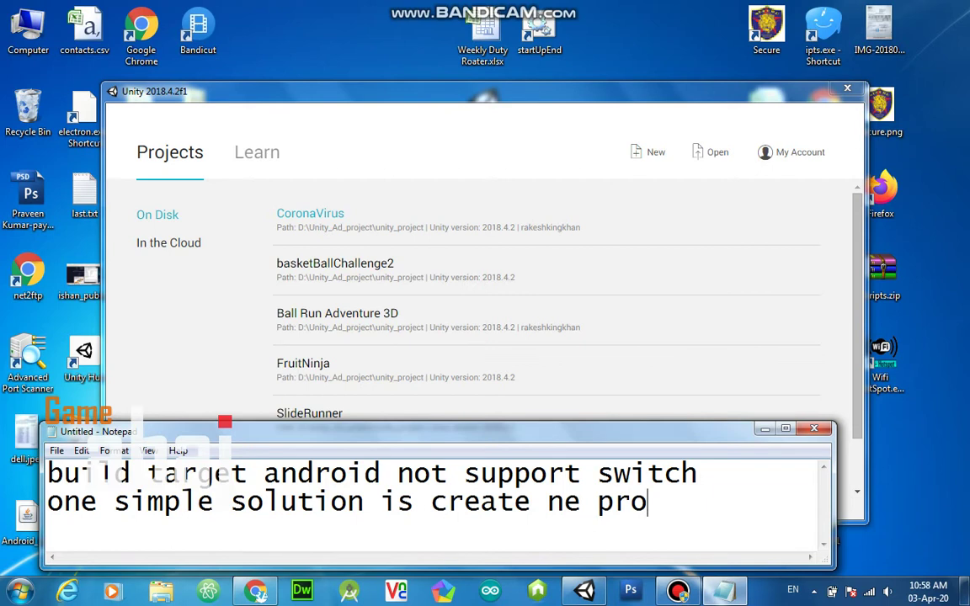
type("ject exp")
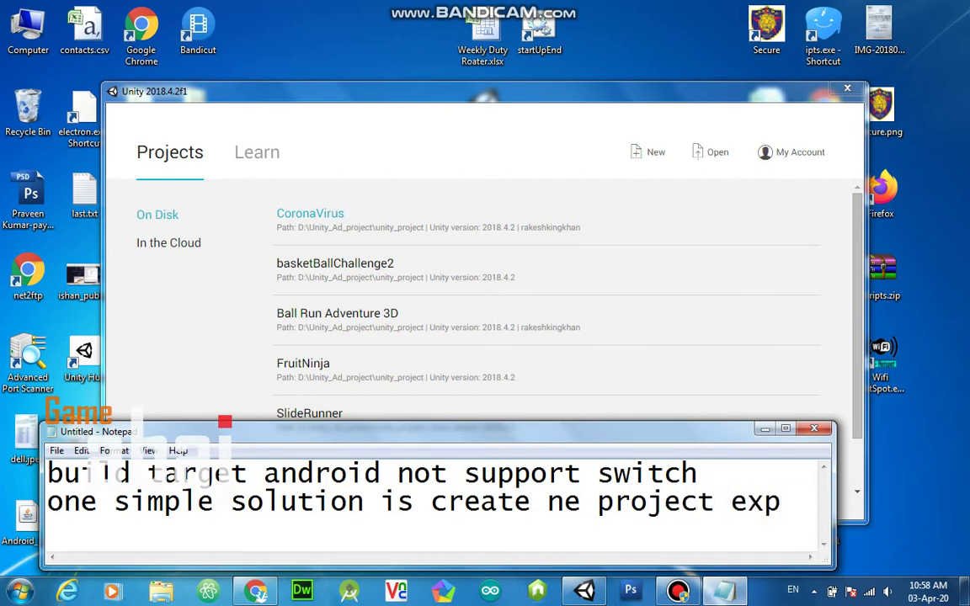
type("ty")
left_click(764, 429)
- Create a new 3D Unity project named "Empty" in D:\Unity_Ad_project\unity_project
left_click(653, 154)
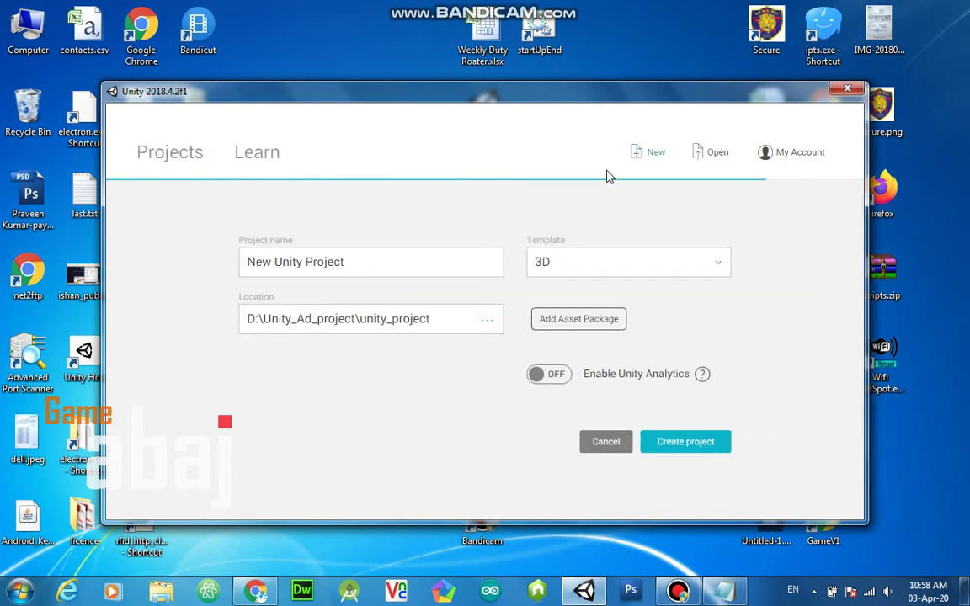
left_click(444, 264)
double_click(444, 263)
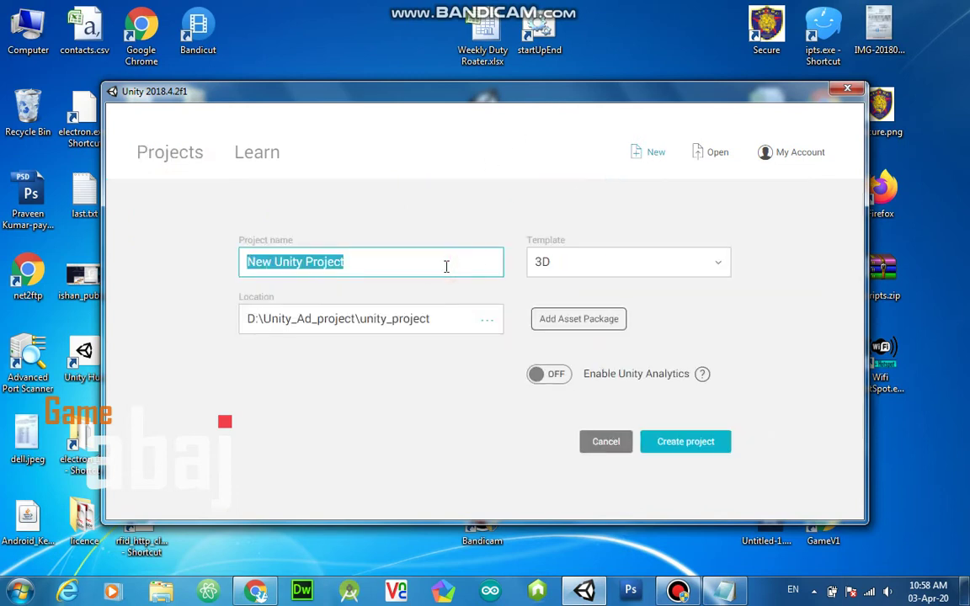
type("Empty")
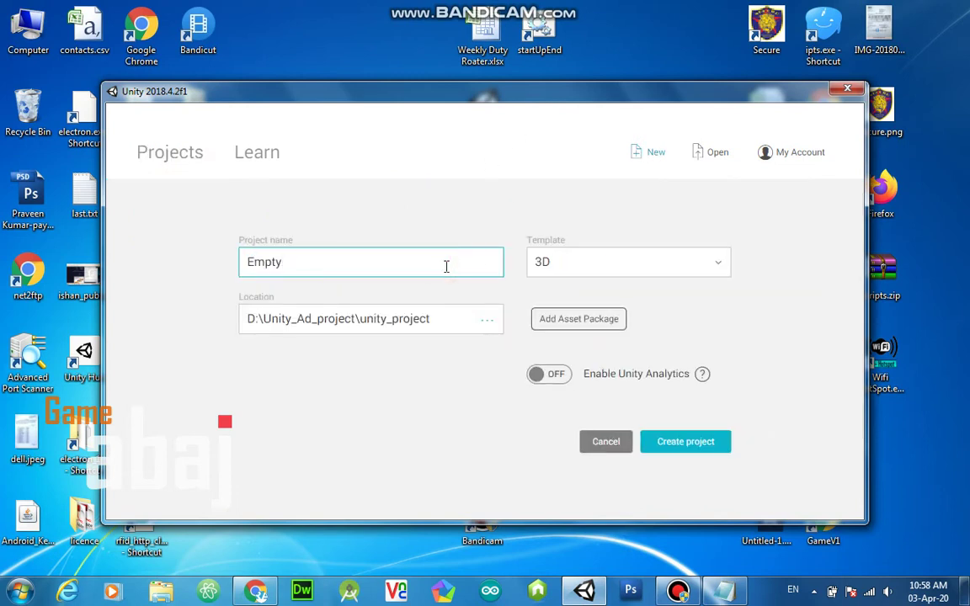
left_click(684, 443)
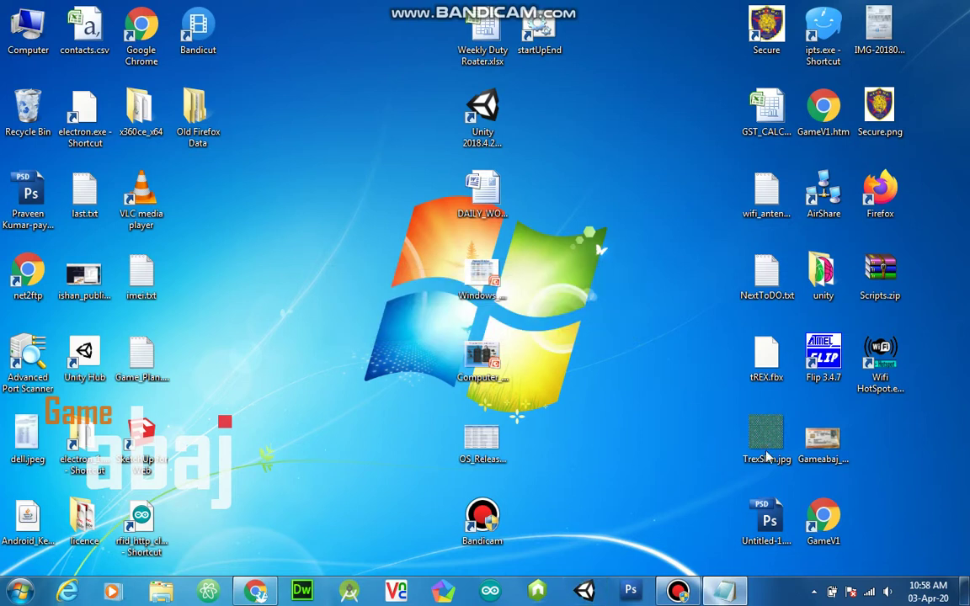
- Switch to Notepad and add the line "and than when its created just switch your platfor to android" to the note
left_click(726, 592)
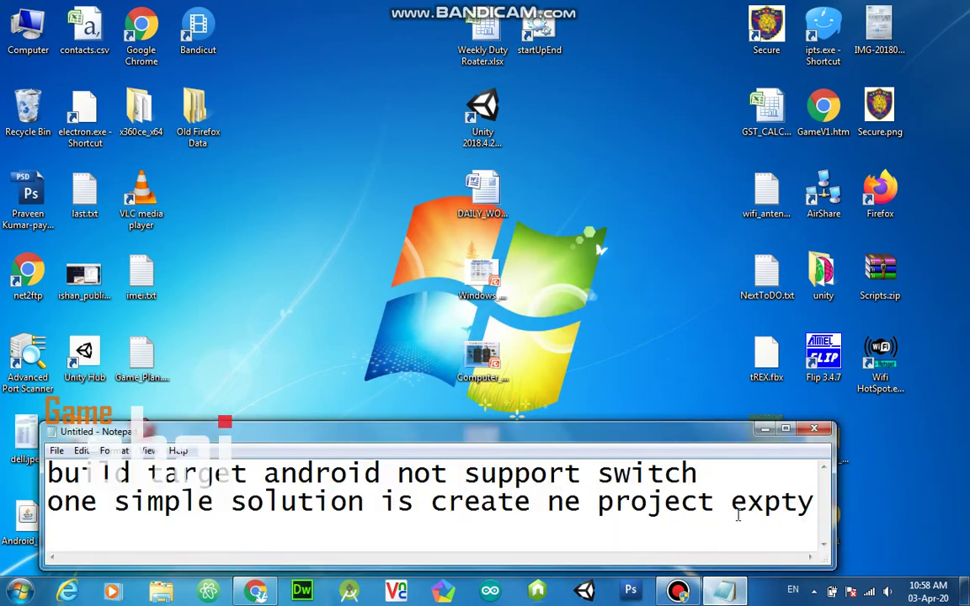
left_click_drag(721, 439, 742, 404)
type("and than when its crea")
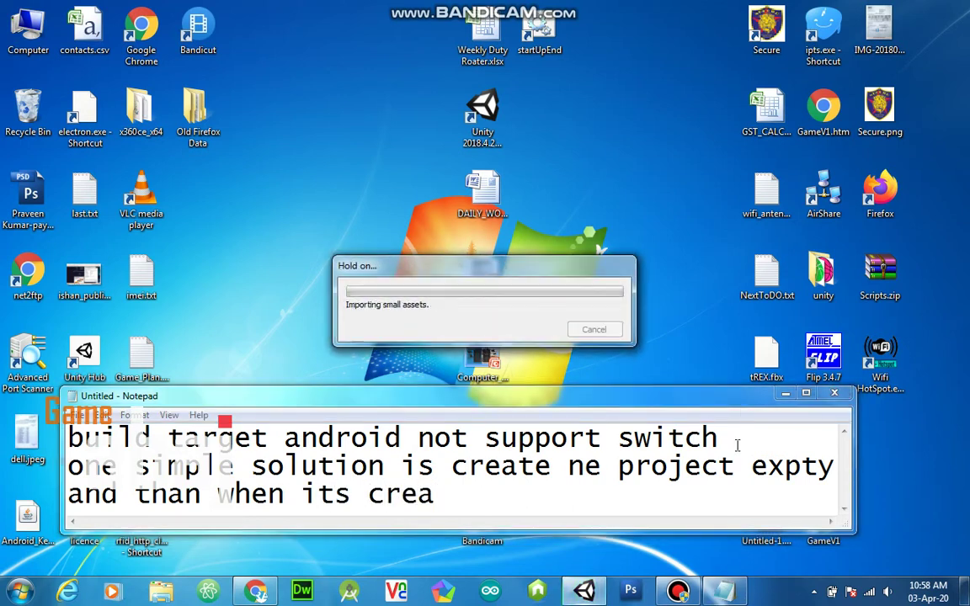
left_click(594, 513)
type("ted just swi")
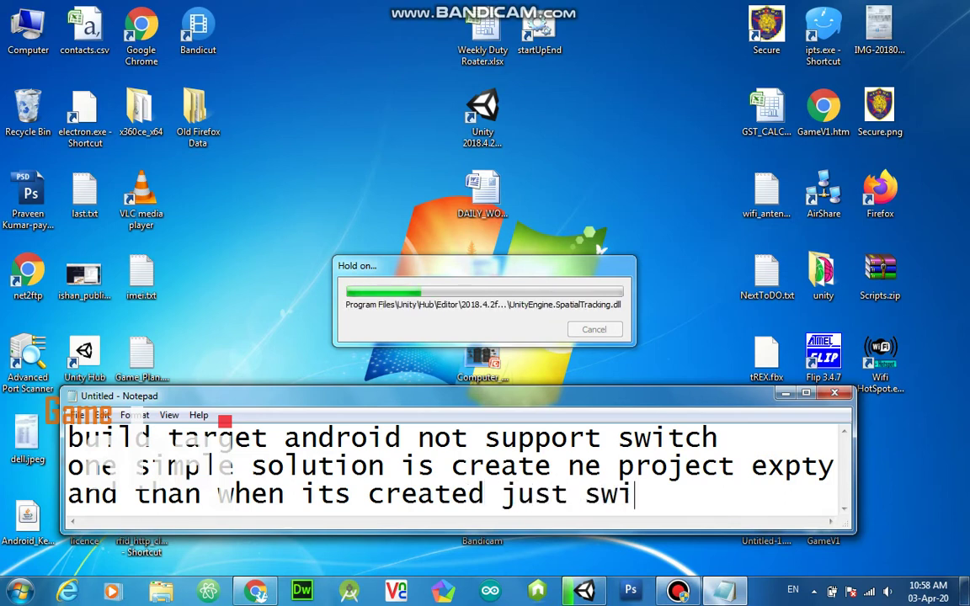
type("tch yo")
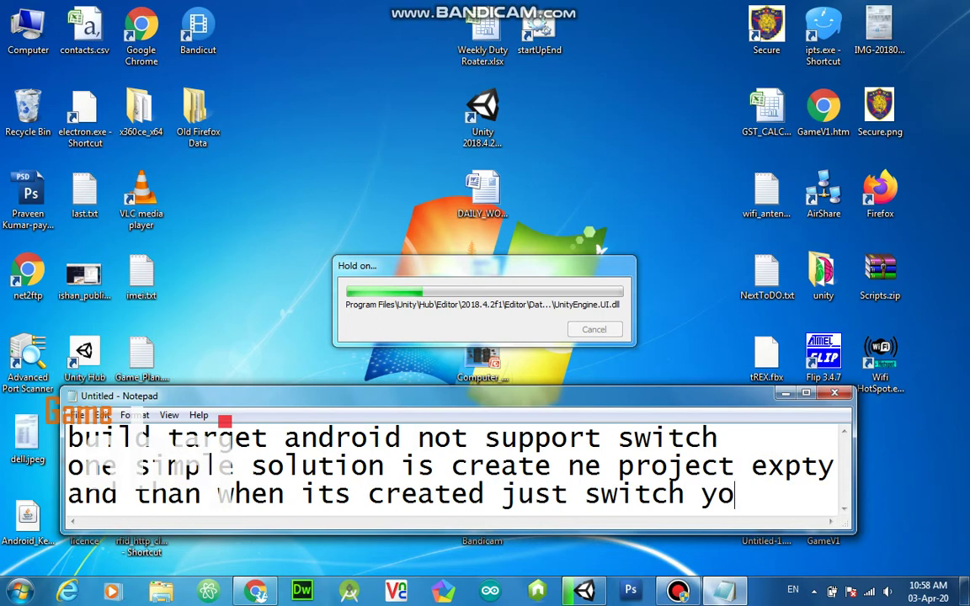
type("ur platfor")
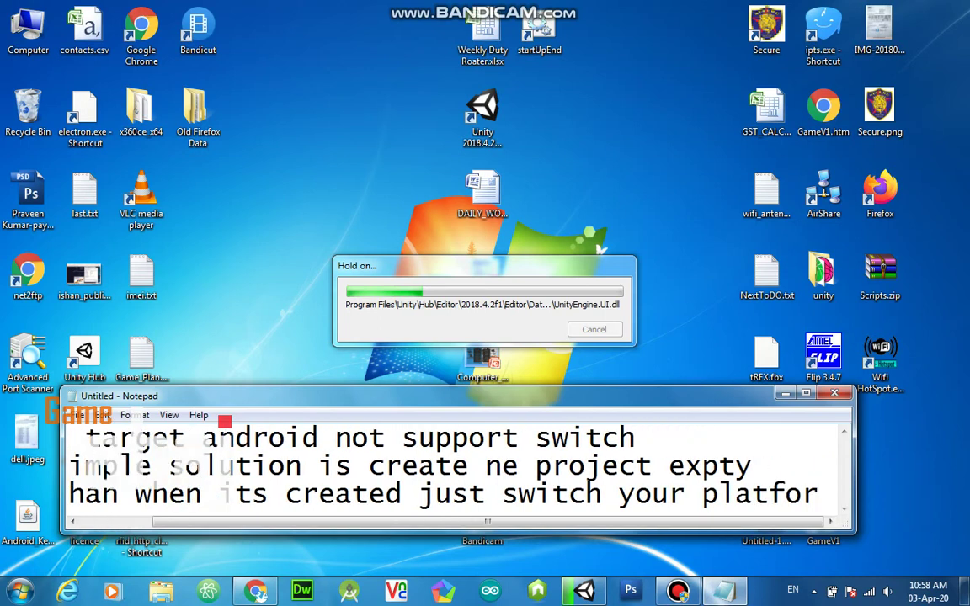
type(" to android")
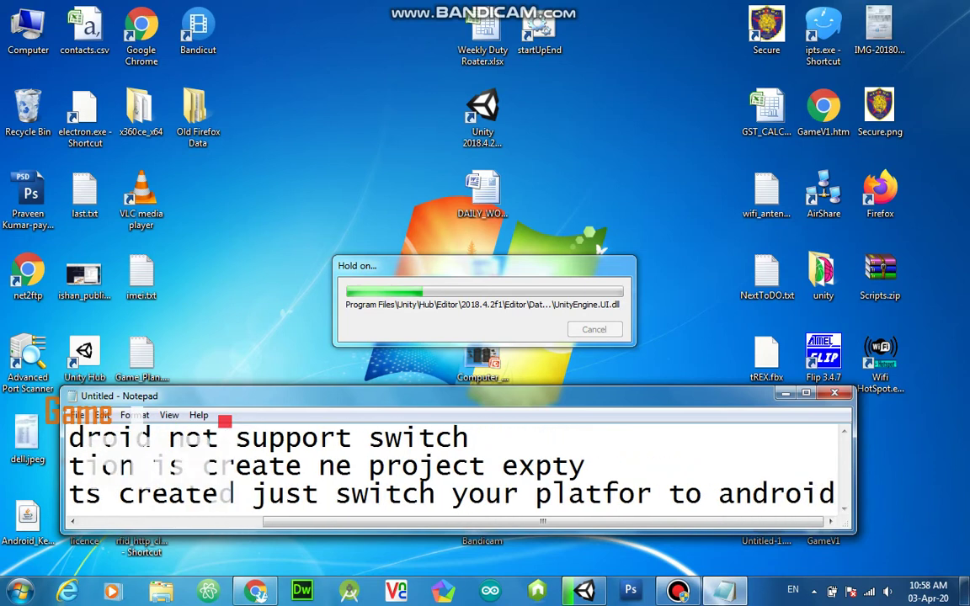
key("Return")
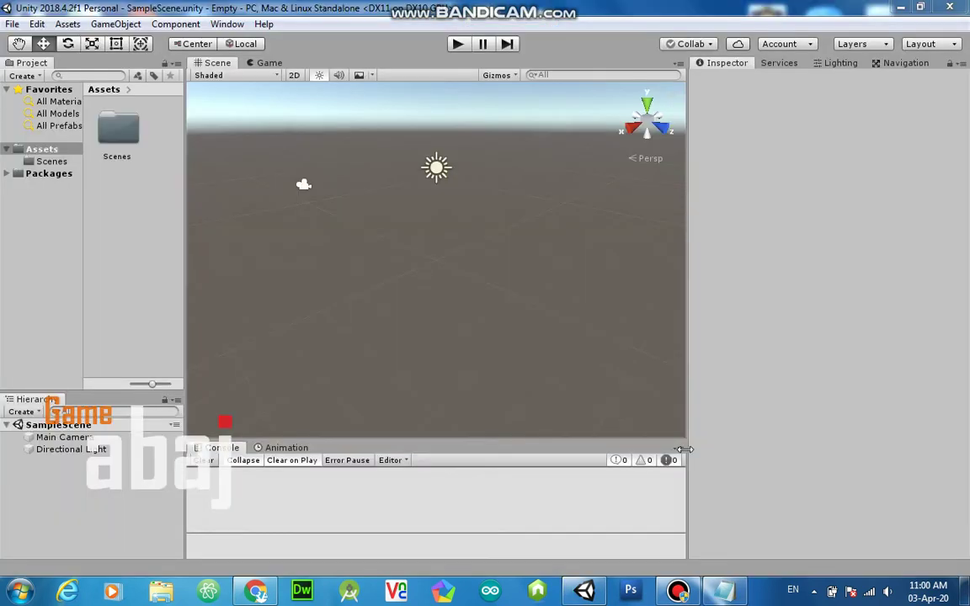
- Switch the Empty project's build platform to Android in Build Settings
left_click(13, 24)
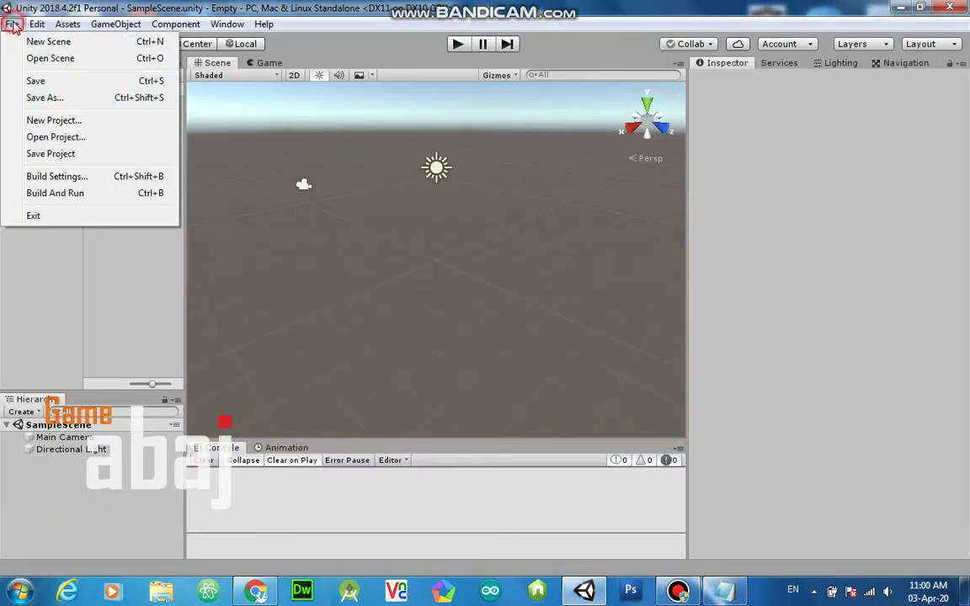
left_click(70, 177)
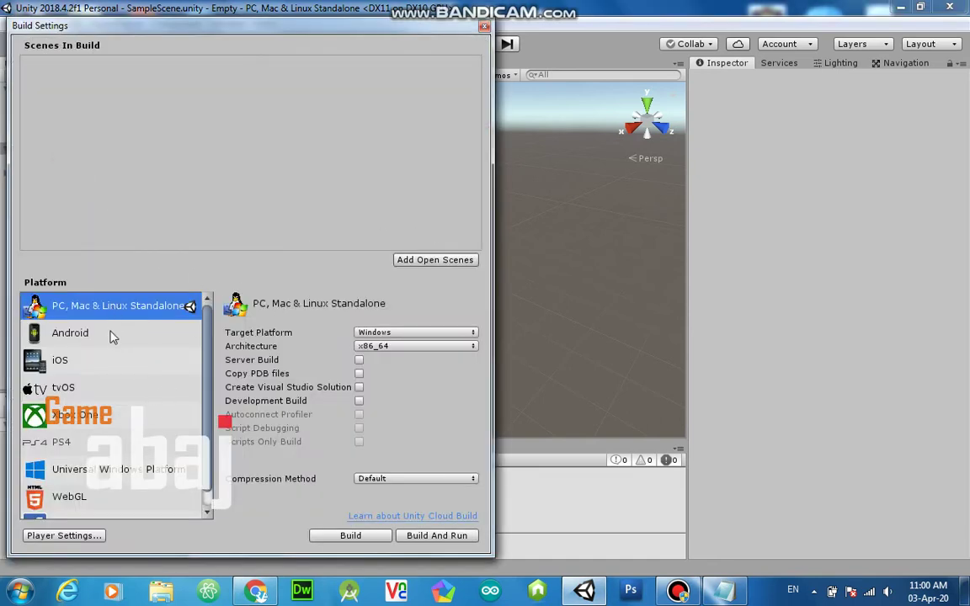
left_click(112, 334)
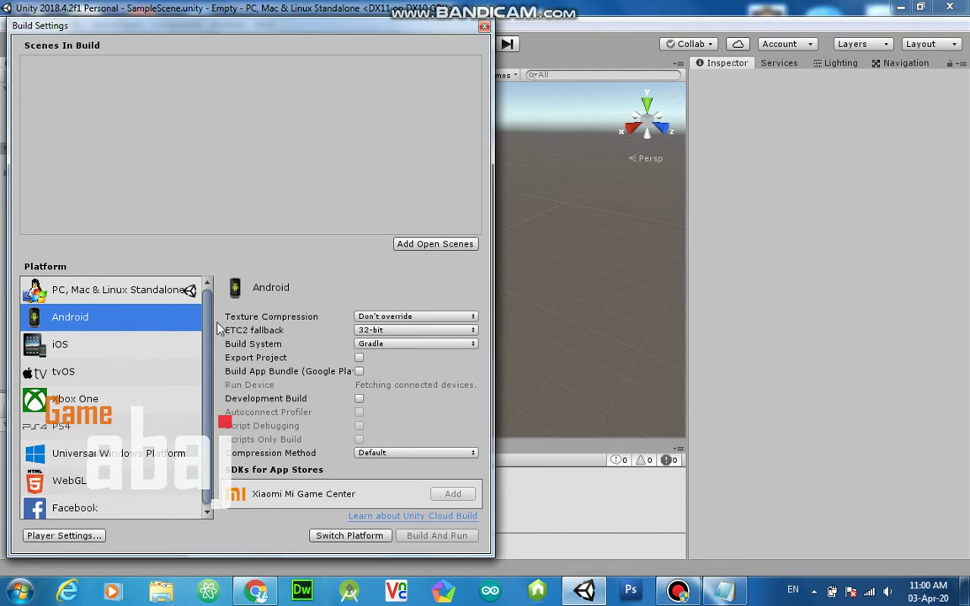
left_click(328, 536)
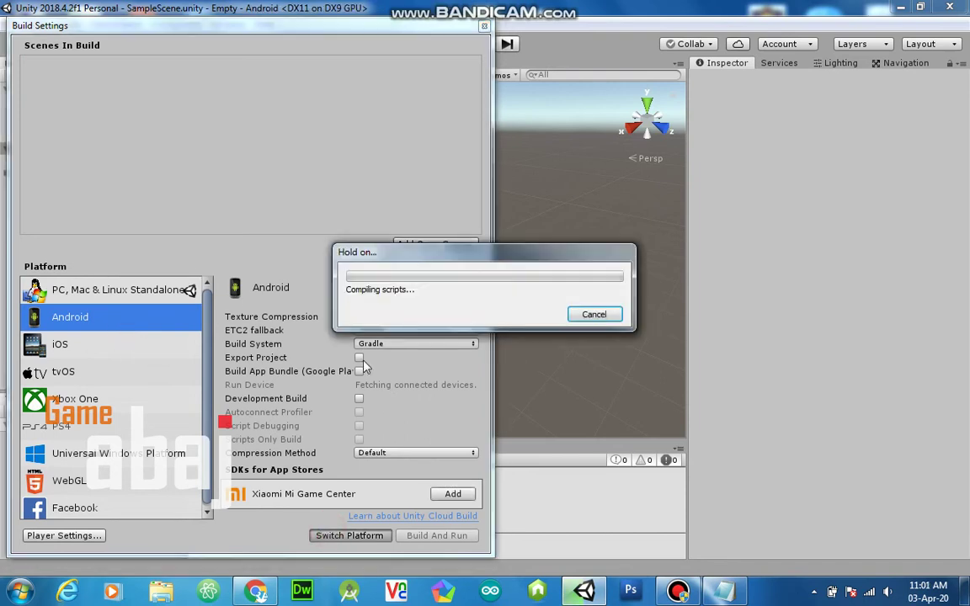
- Switch to Notepad and add the line "Simple its worn than after delet this project" at the note's end
left_click(727, 591)
type("Simple its")
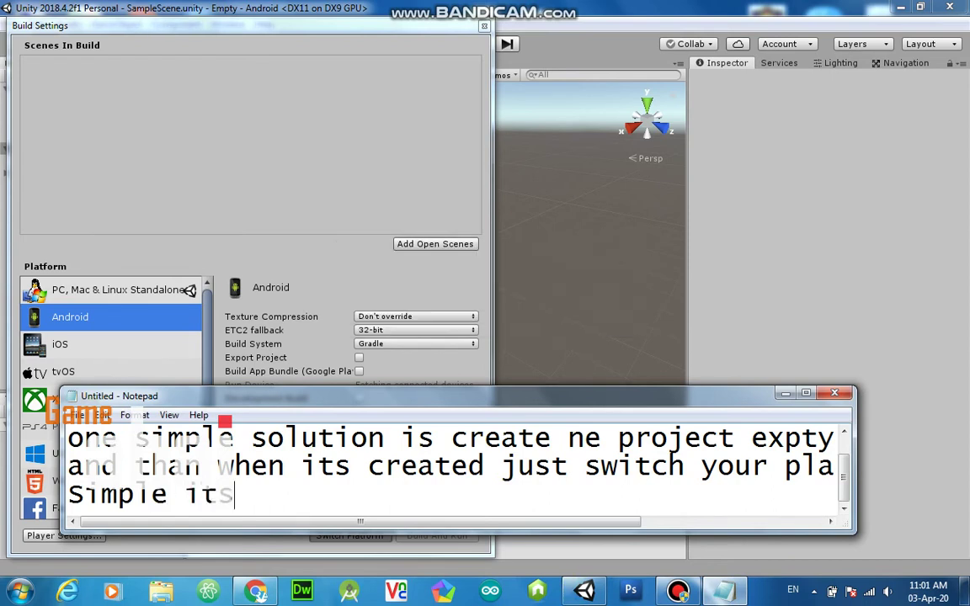
type(" worn ")
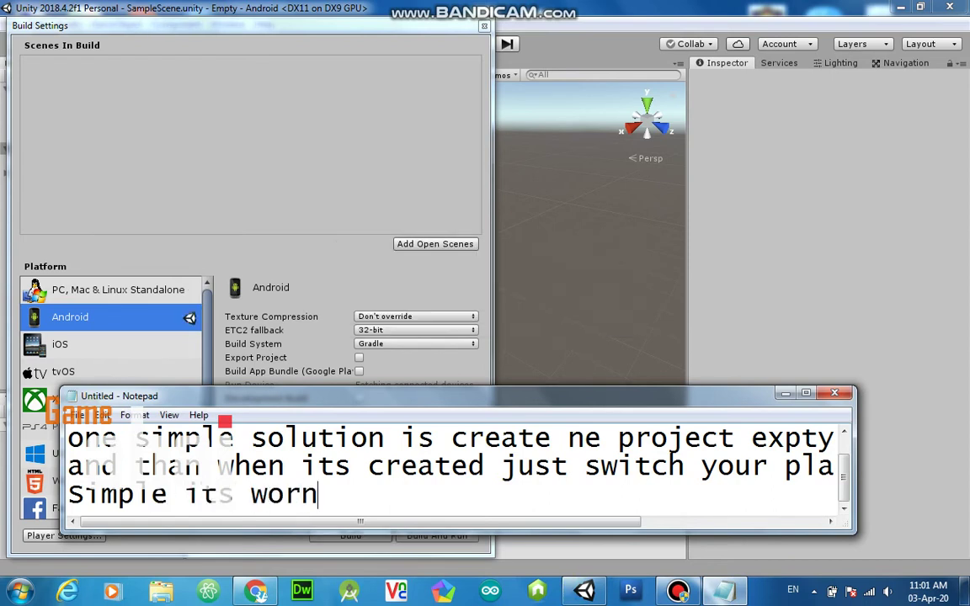
type("than after de")
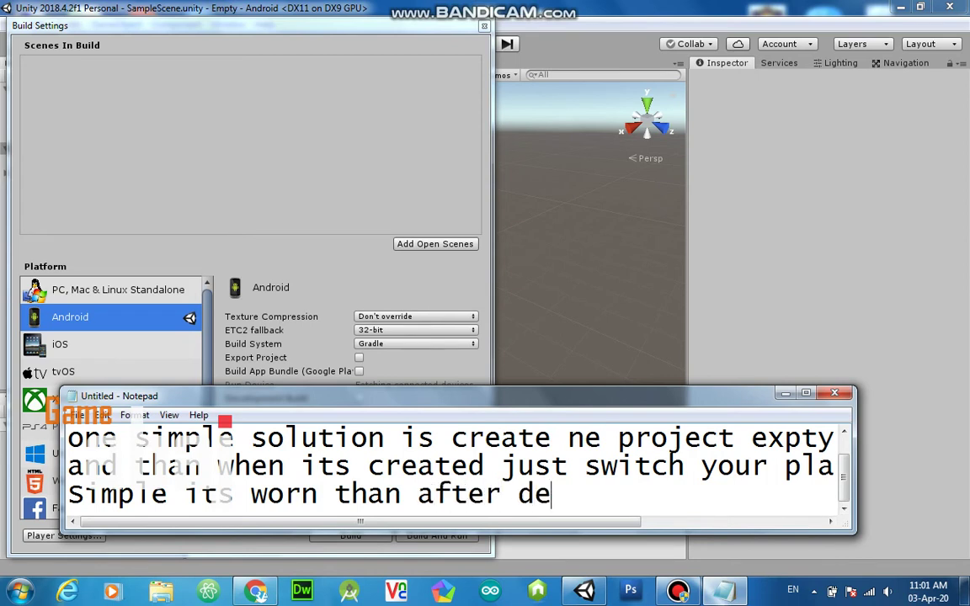
type("let thi")
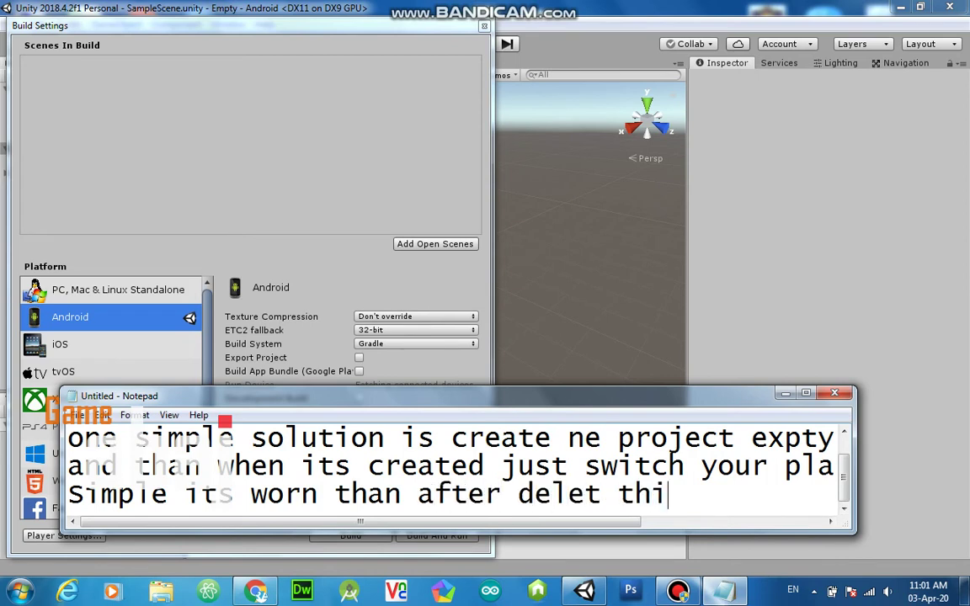
type("s project")
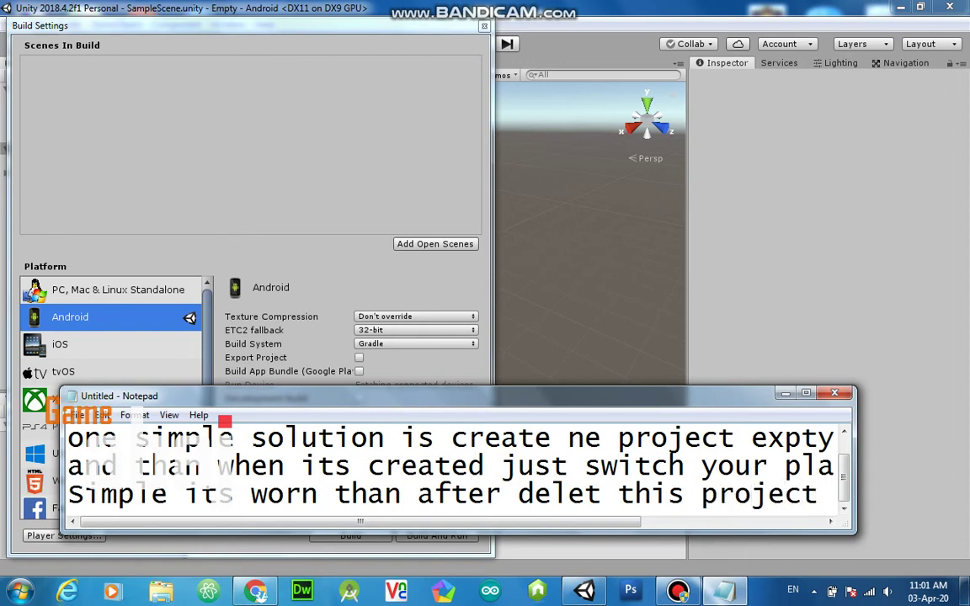
- Reposition and heighten the note window, add the closing line "go back to your working project", and minimize the note
left_click_drag(644, 402, 692, 321)
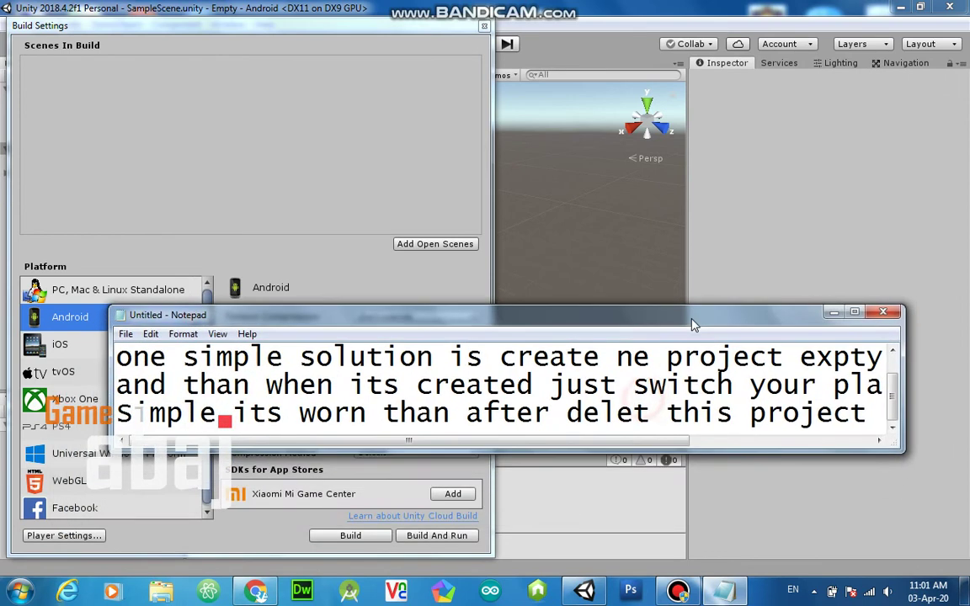
left_click_drag(633, 453, 636, 523)
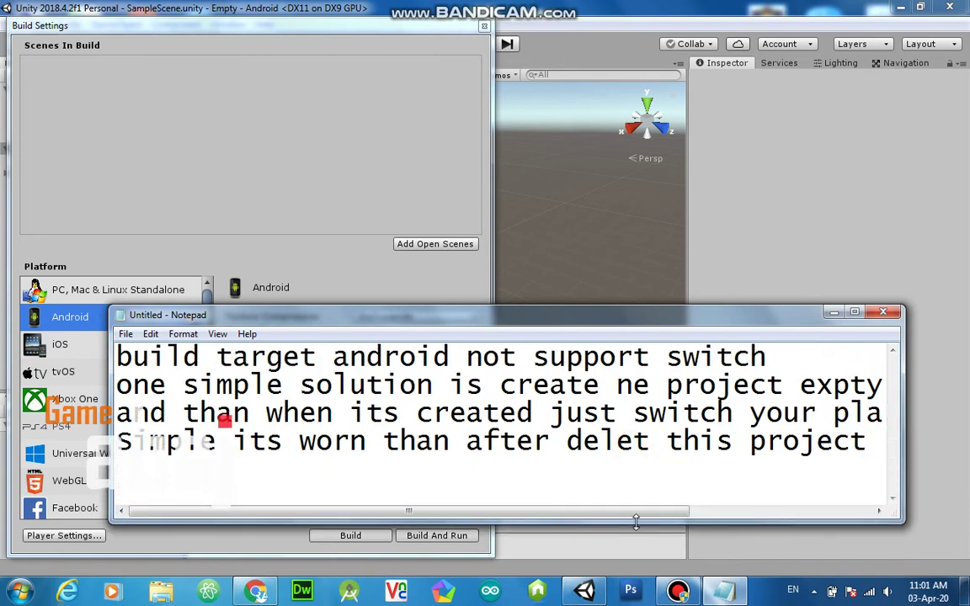
key("Return")
type("go bac")
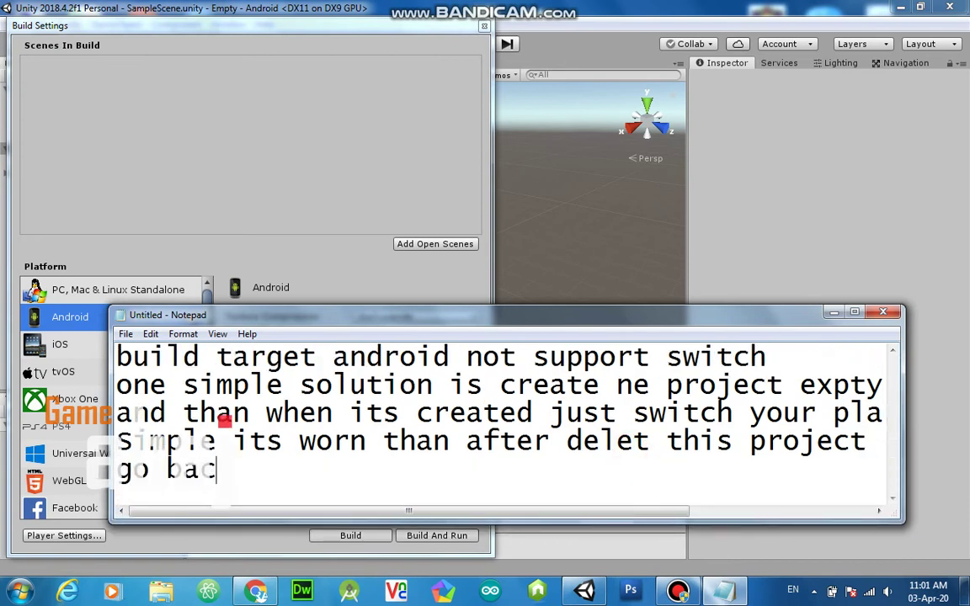
type("k to yo")
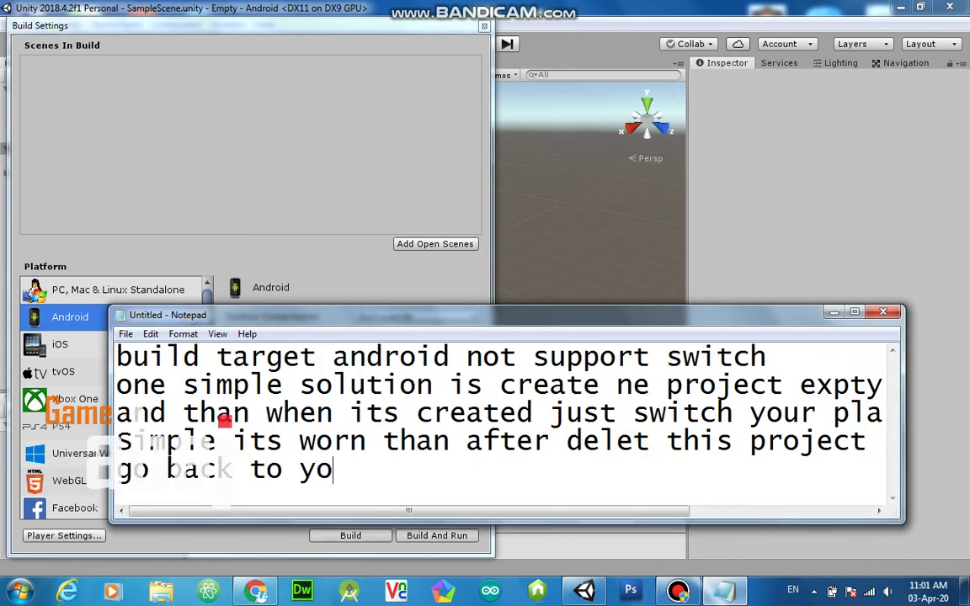
type("ur wor")
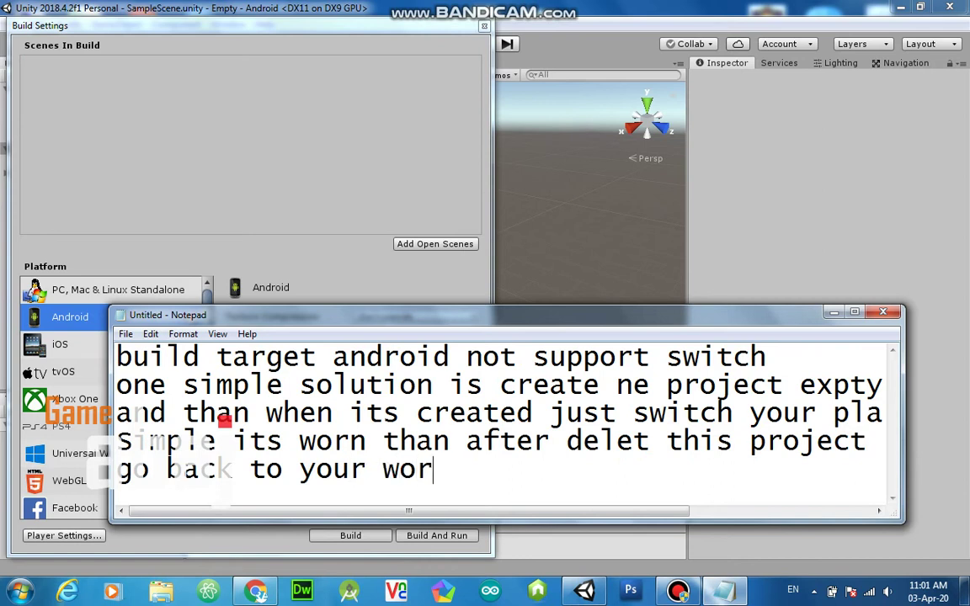
type("king project")
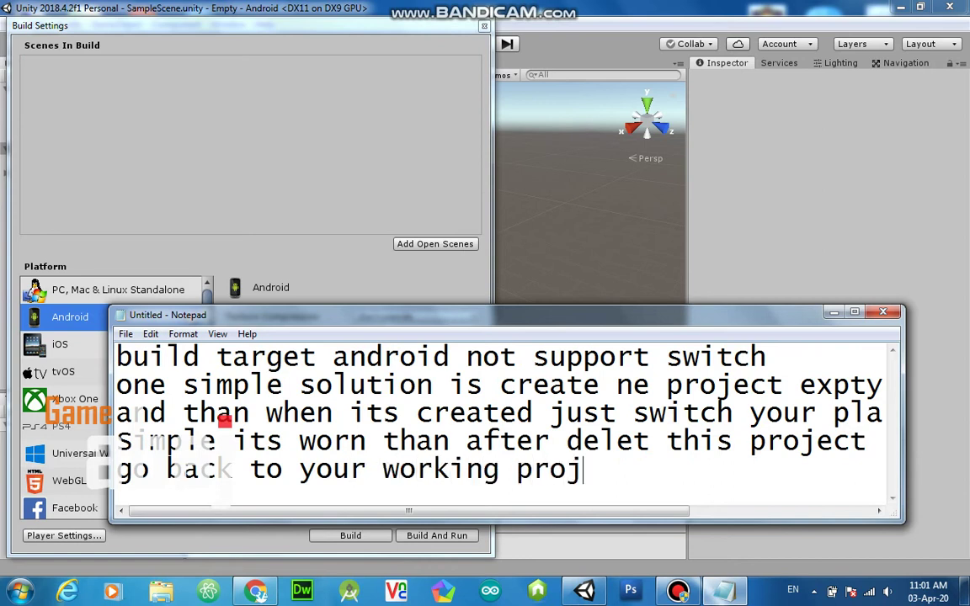
key("alt+space")
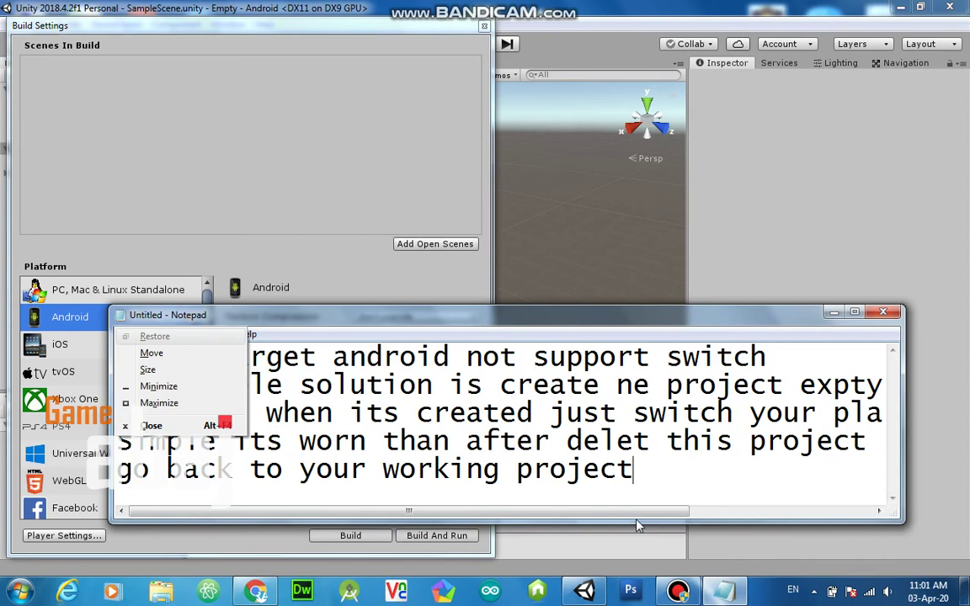
key("n")
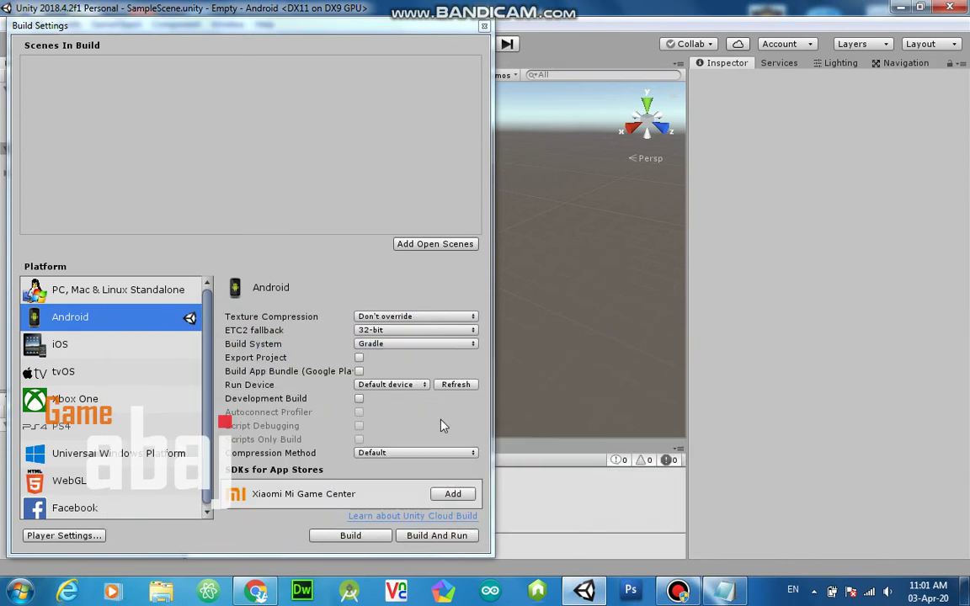
- Close Build Settings and the Empty project's editor, and open the D:\Unity_Ad_project\unity_project folder in File Explorer
left_click(484, 27)
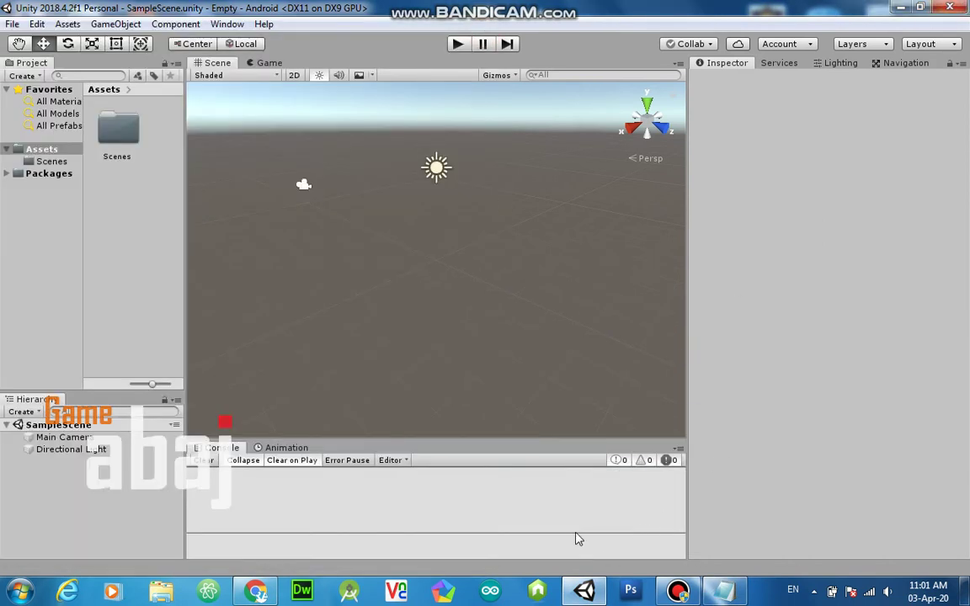
left_click(162, 592)
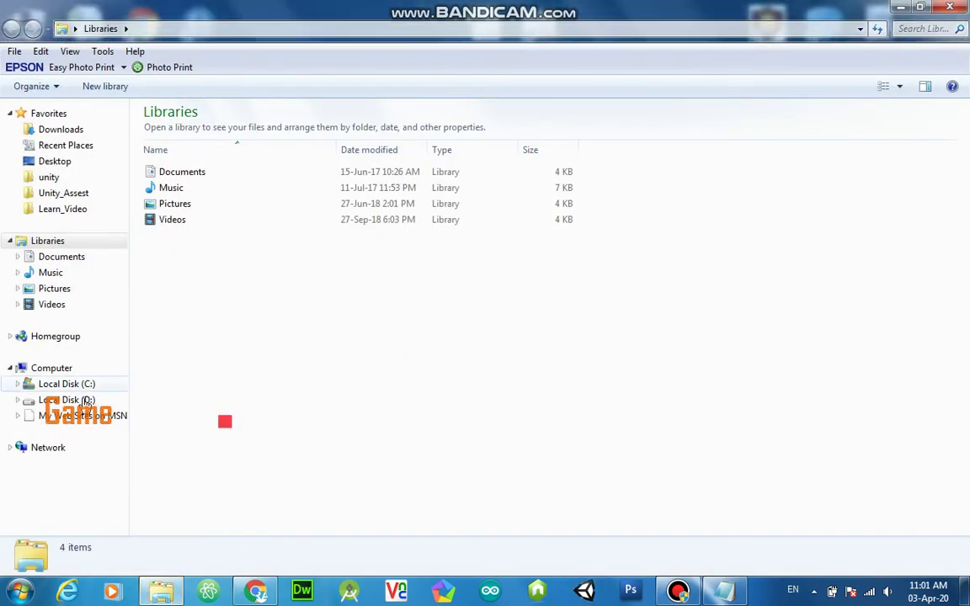
left_click(88, 402)
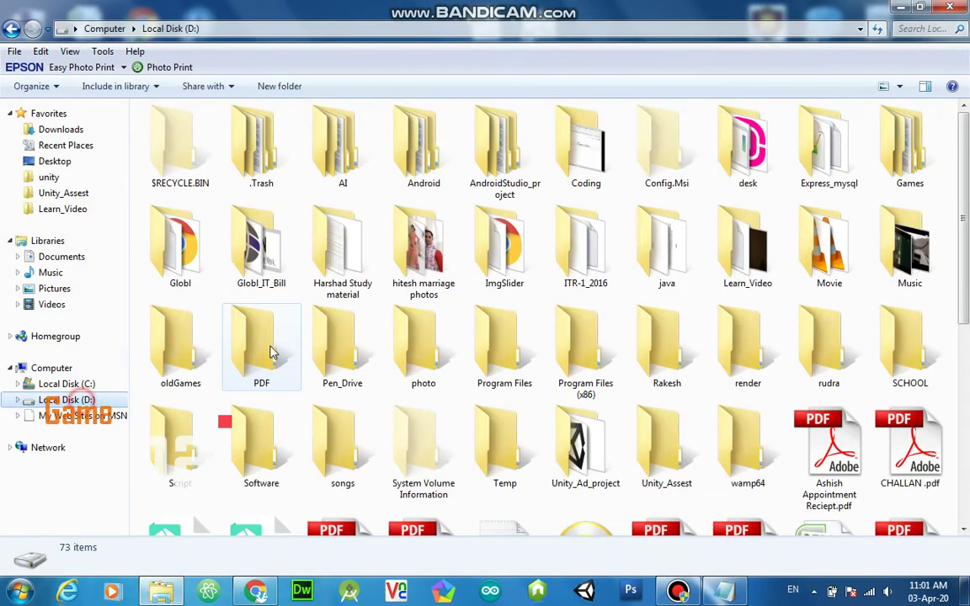
left_click(425, 389)
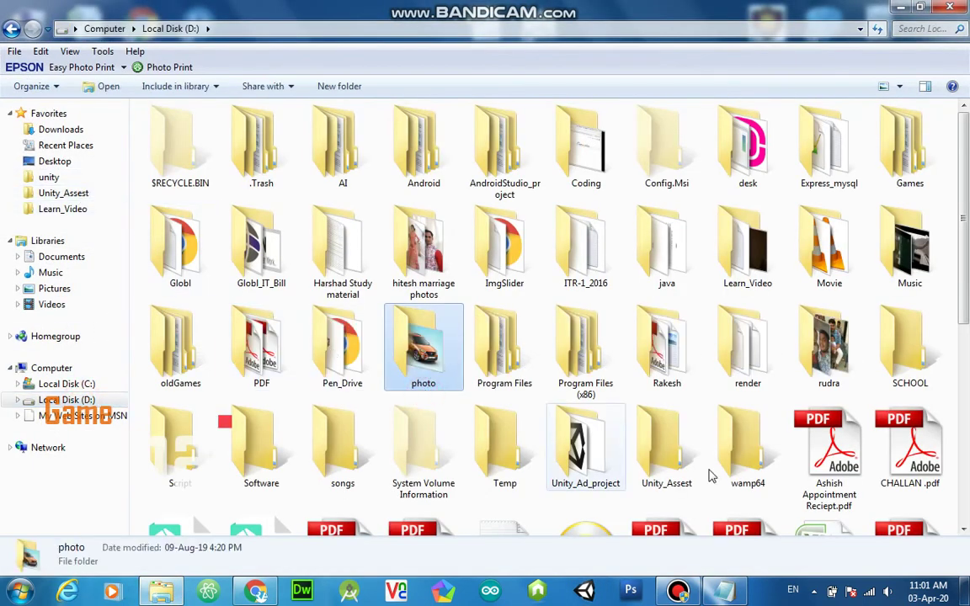
scroll(706, 448, "down", 10)
scroll(617, 335, "up", 10)
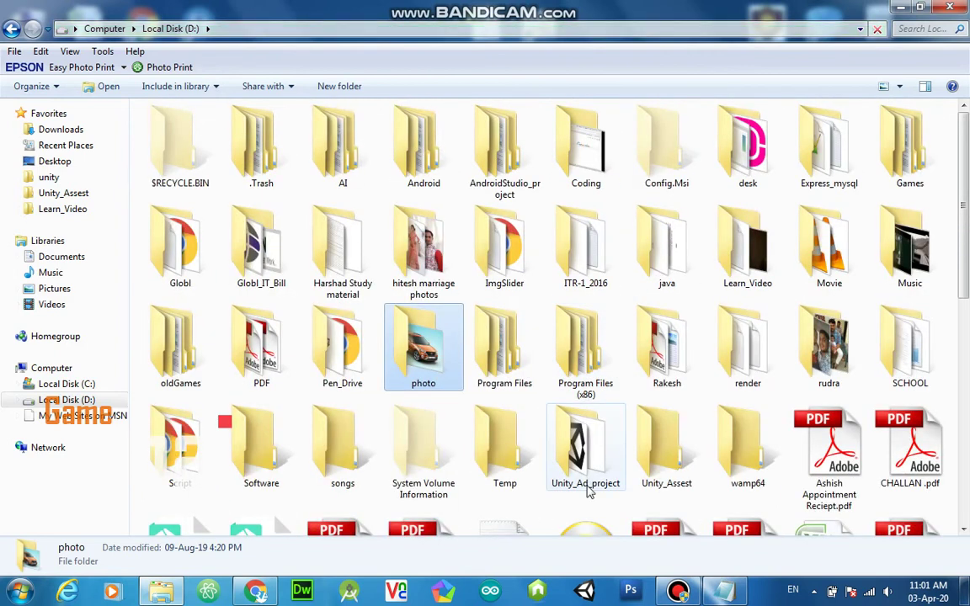
double_click(582, 455)
double_click(241, 212)
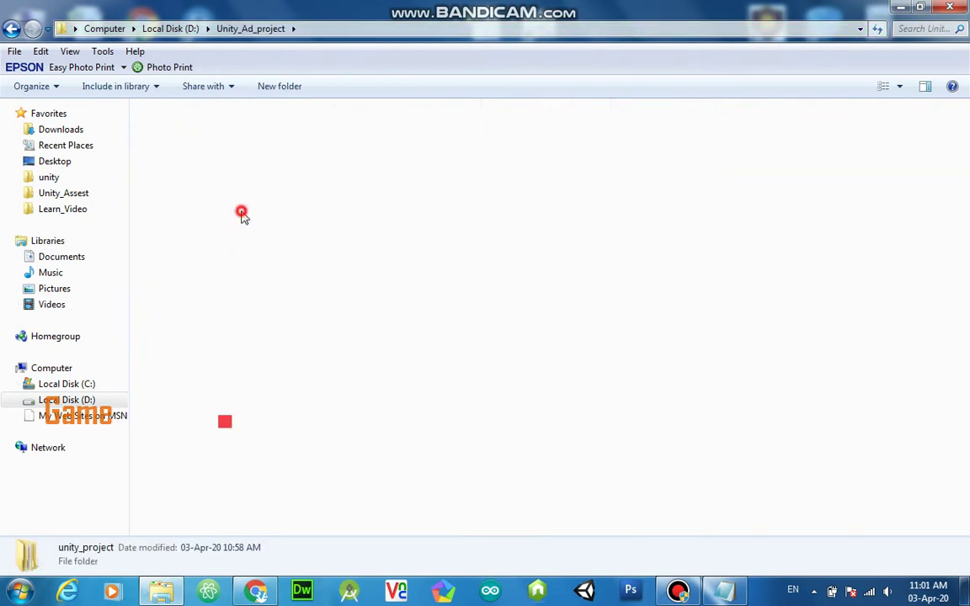
- Permanently delete the Empty project folder from unity_project and close the File Explorer window
left_click(221, 258)
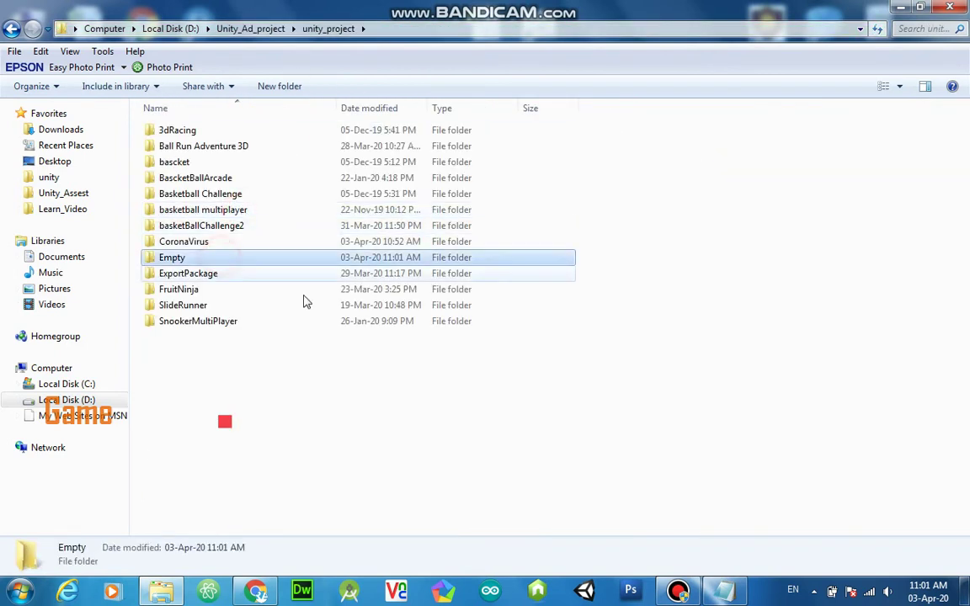
key("shift+Delete")
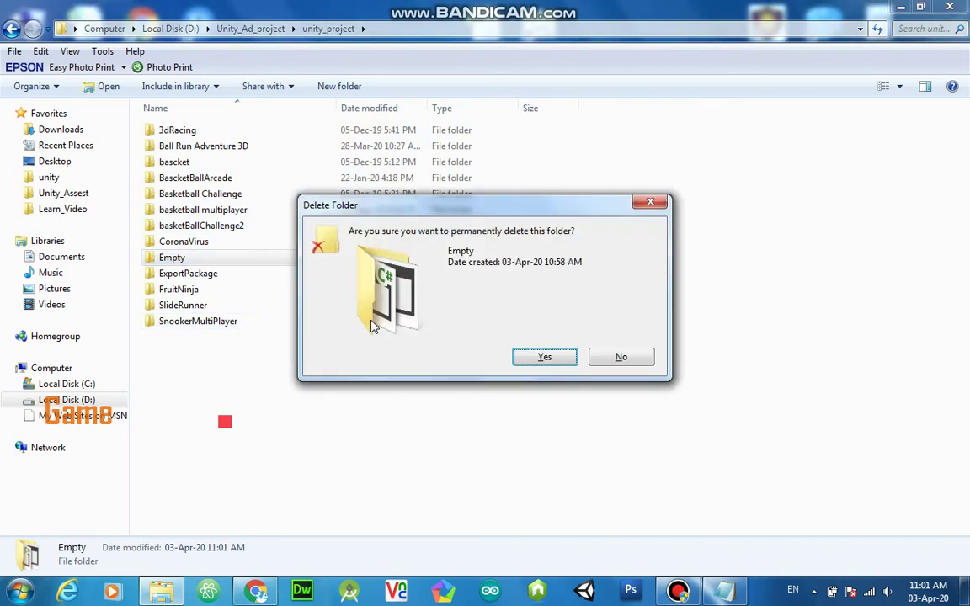
left_click(574, 360)
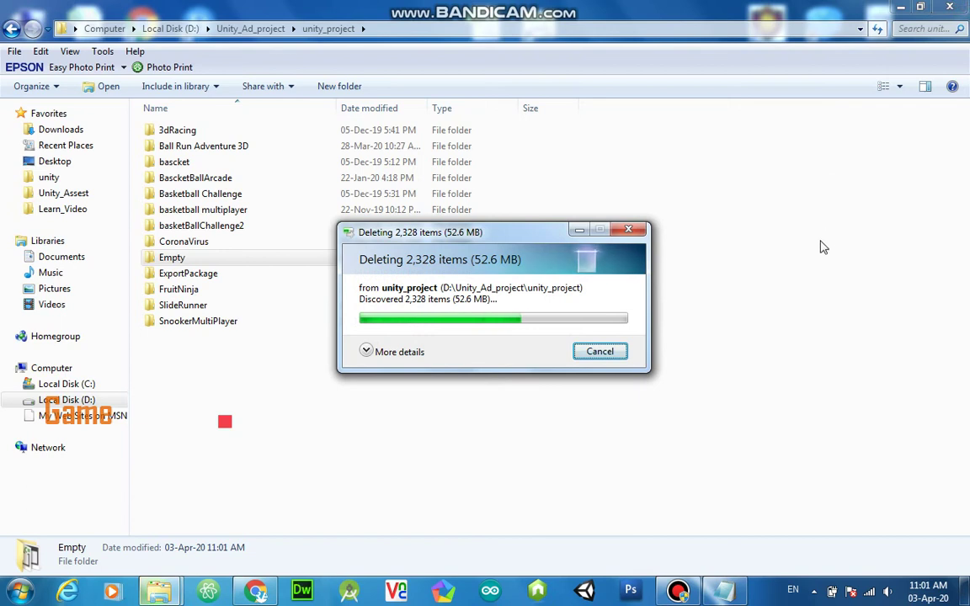
left_click(954, 7)
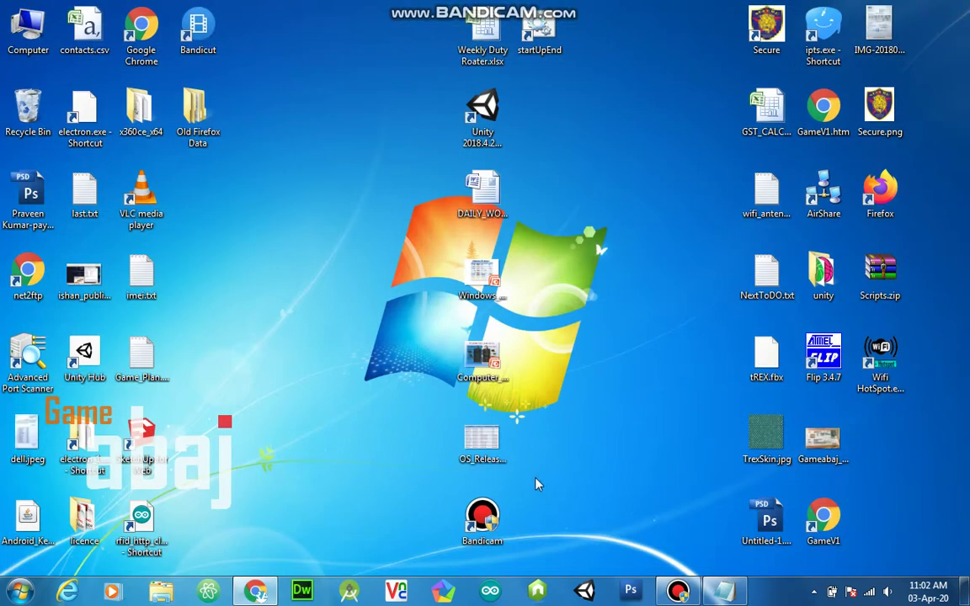
- Launch Unity 2018.4.2f1 from the desktop and open the CoronaVirus project
double_click(501, 141)
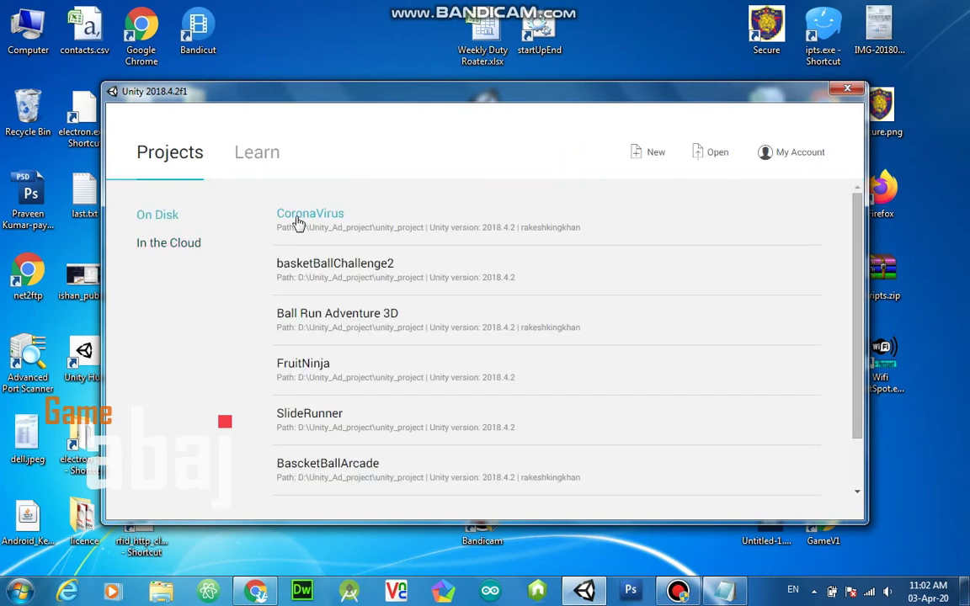
left_click(296, 217)
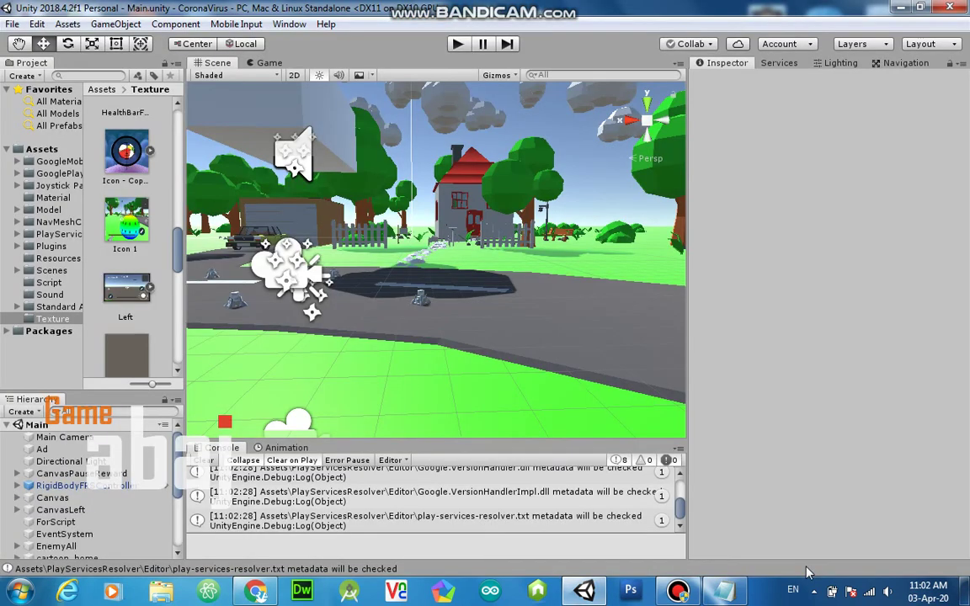
- Switch to Notepad and add the line "here check your project for plateforn" at the note's end
left_click(726, 592)
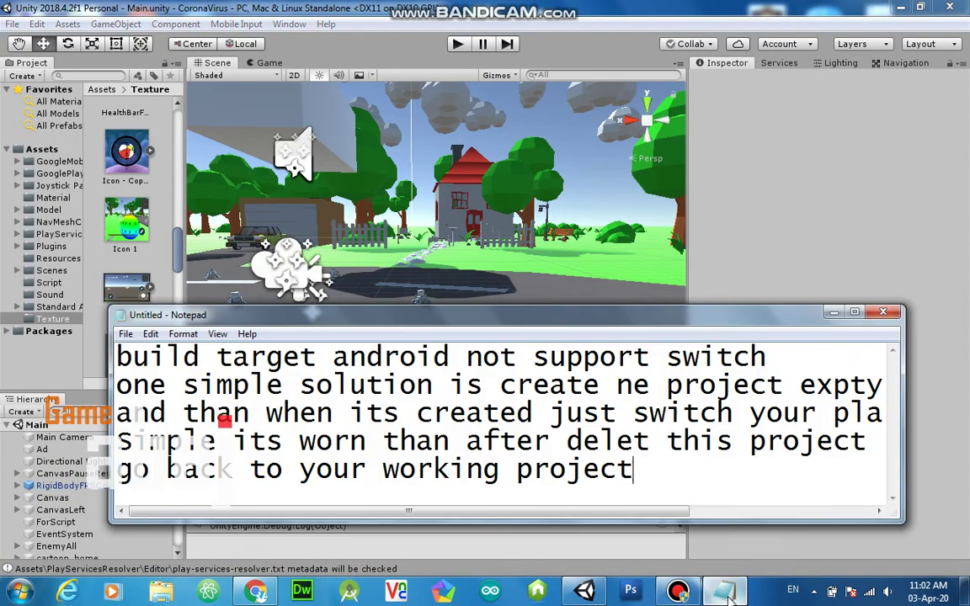
key("Return")
type("he")
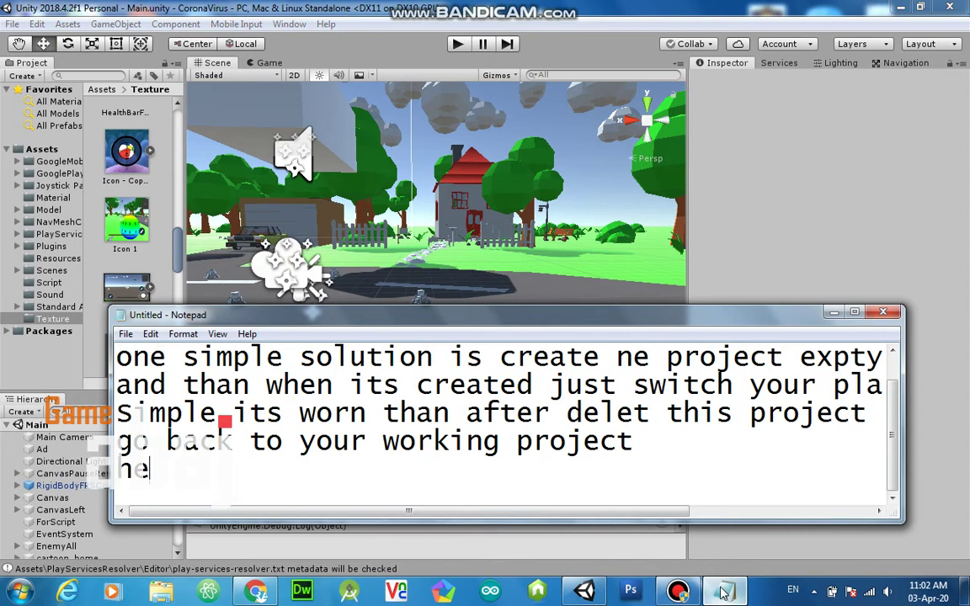
type("re check ")
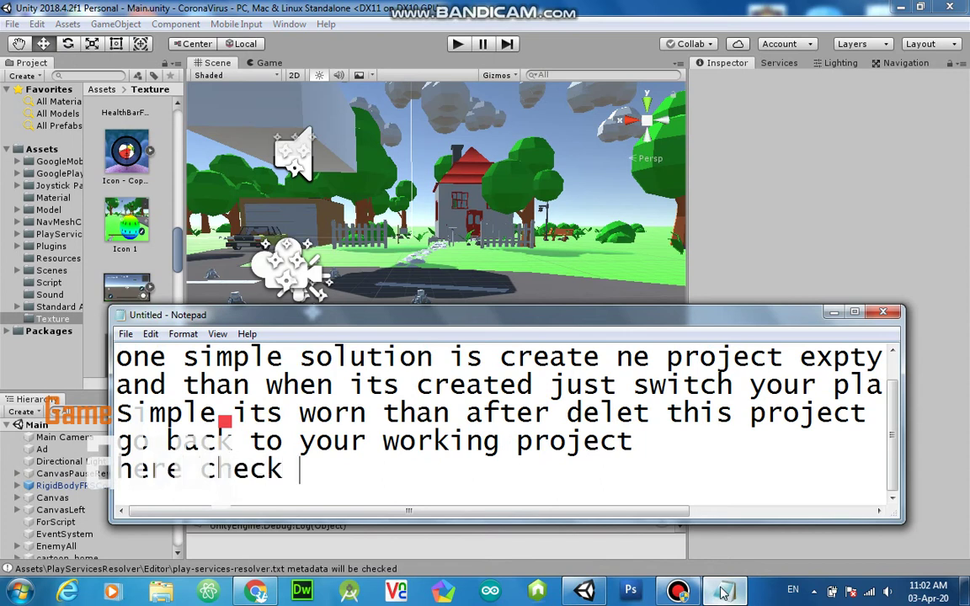
type("your p")
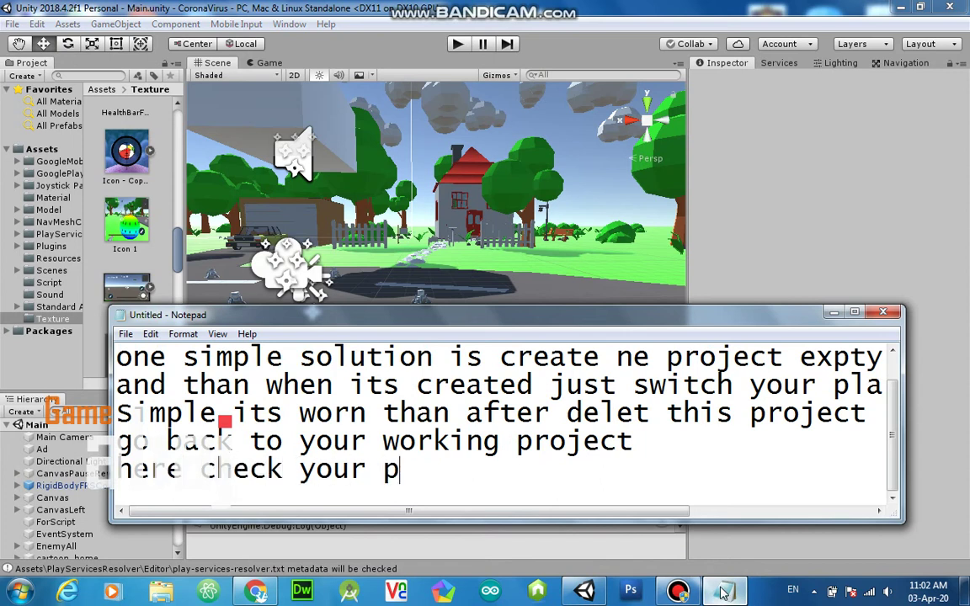
type("roject fo")
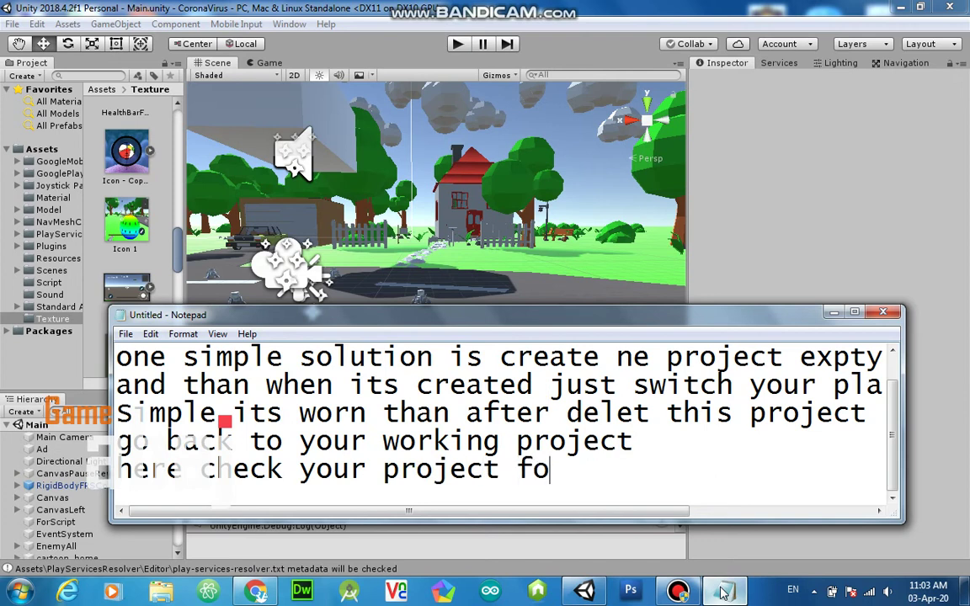
type("r plateforn")
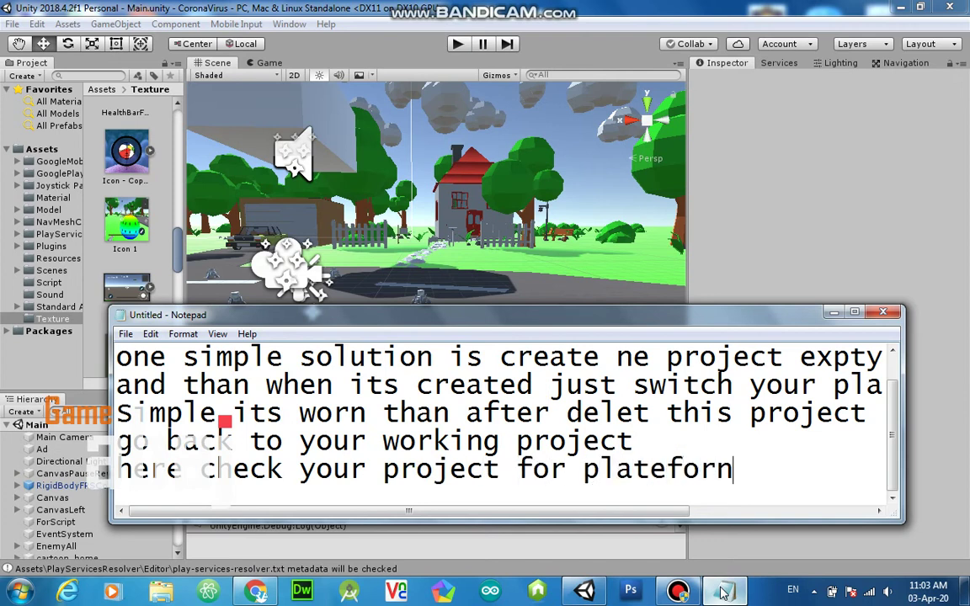
- Switch to Unity and change the CoronaVirus project's build platform to Android in Build Settings
left_click(13, 23)
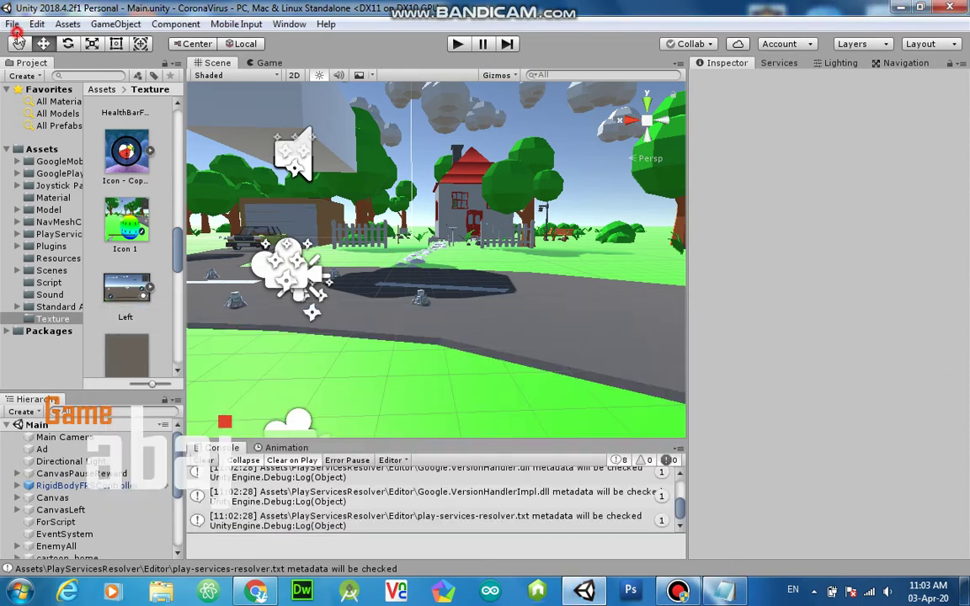
left_click(57, 176)
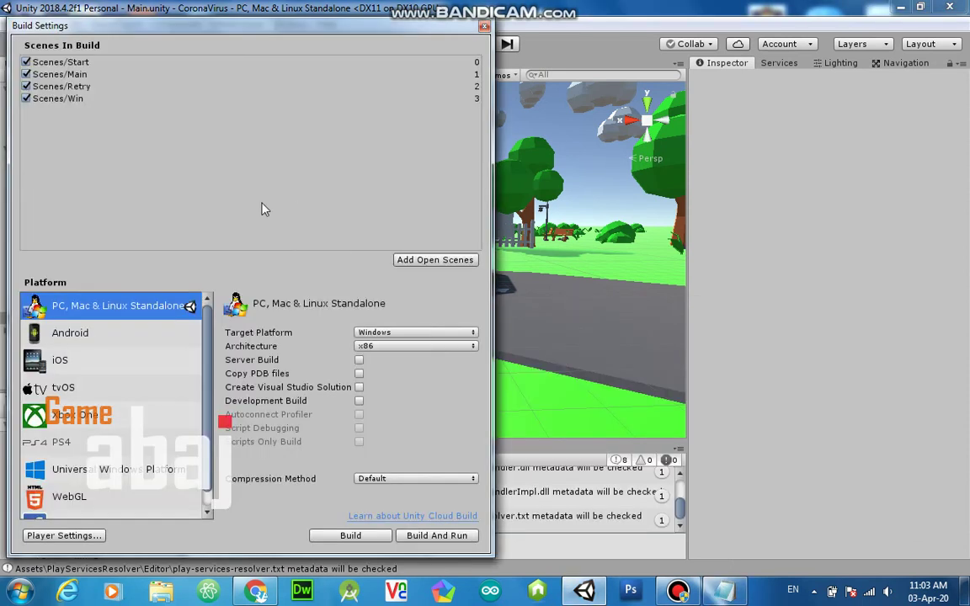
left_click(96, 336)
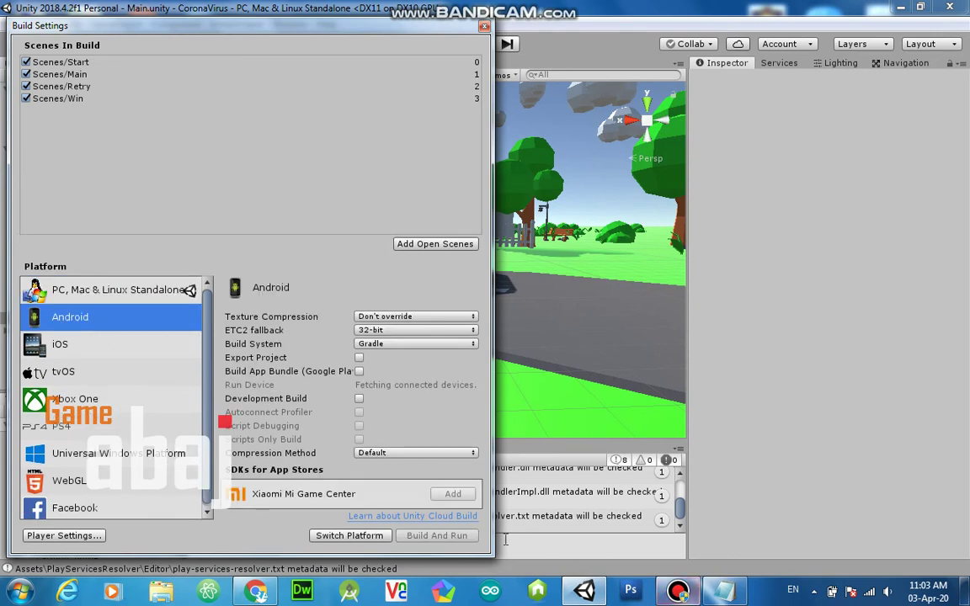
left_click(371, 536)
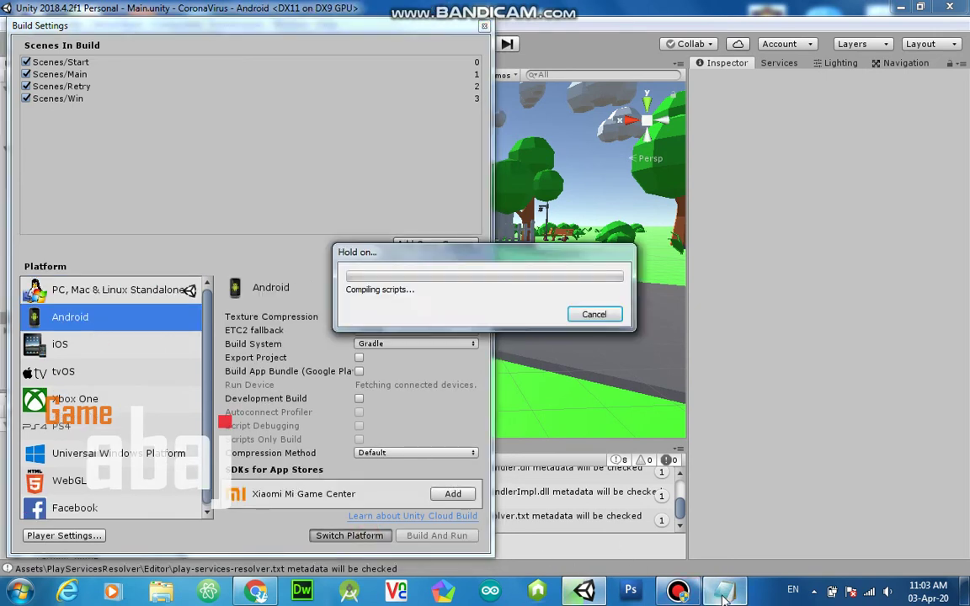
- Switch to Notepad and, after a blank line, add "if not for android switch it to Android" to the note
left_click(724, 591)
key("Return")
key("Return")
type("if not for andr")
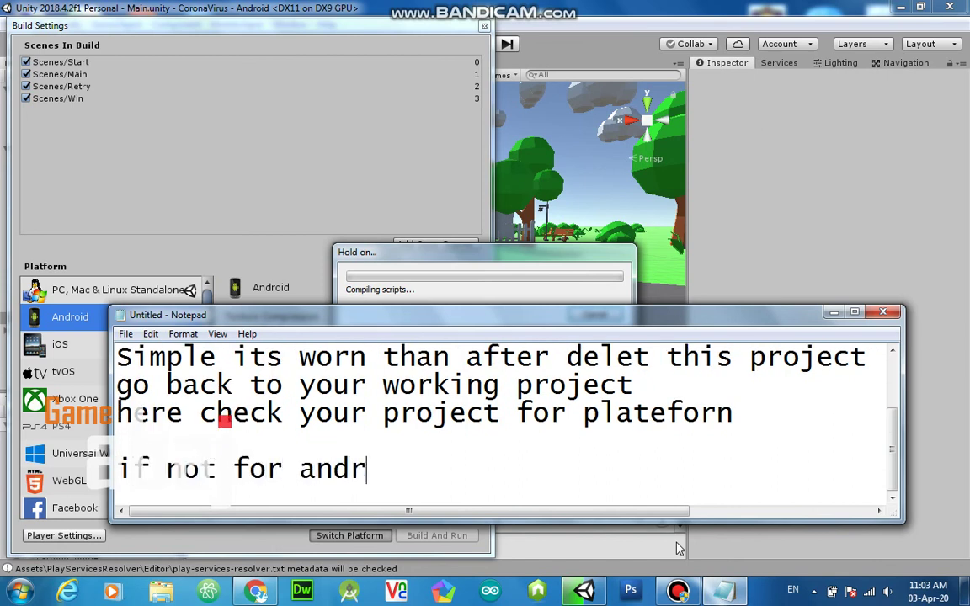
type("oid swi")
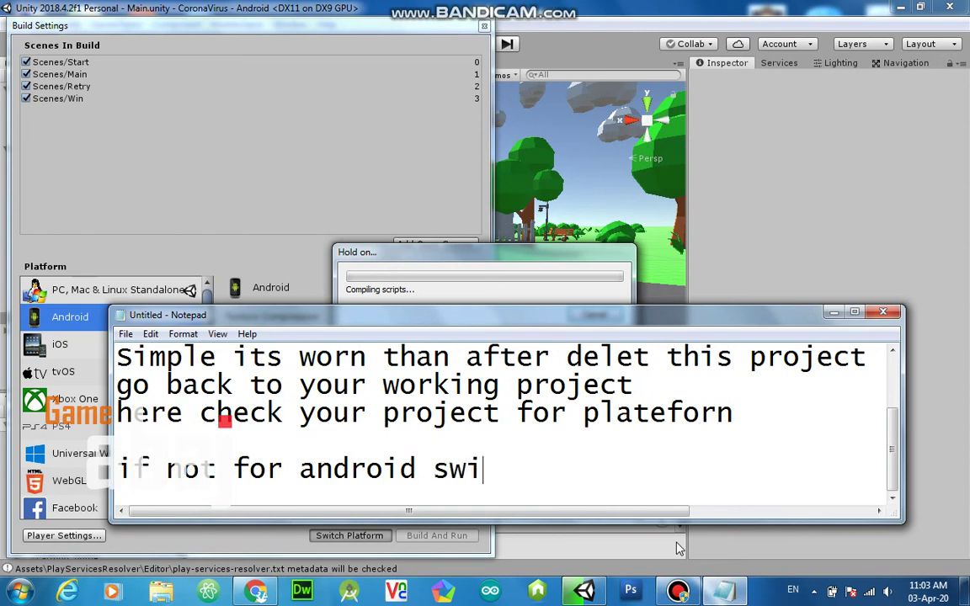
type("tch it to")
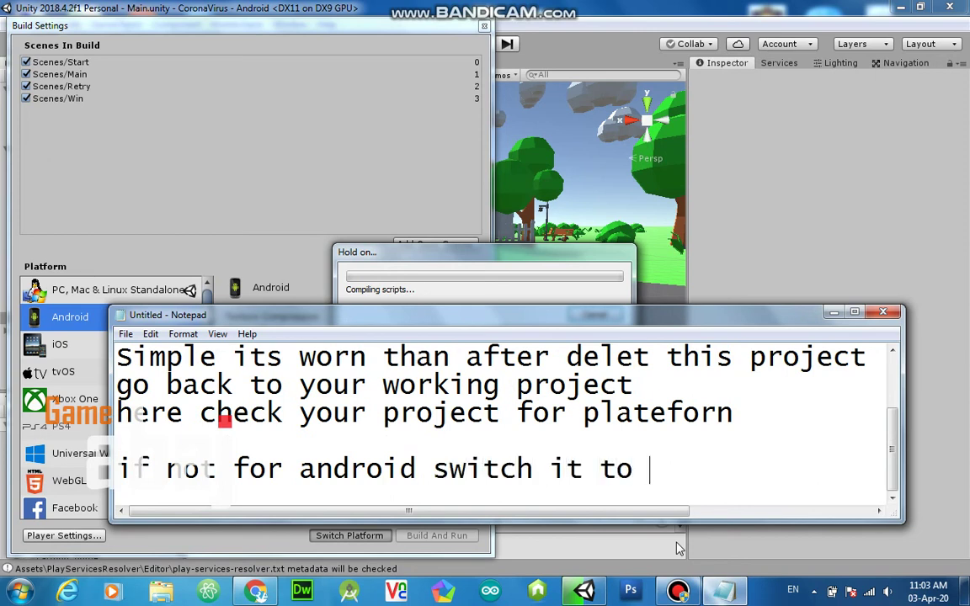
type(" Andro")
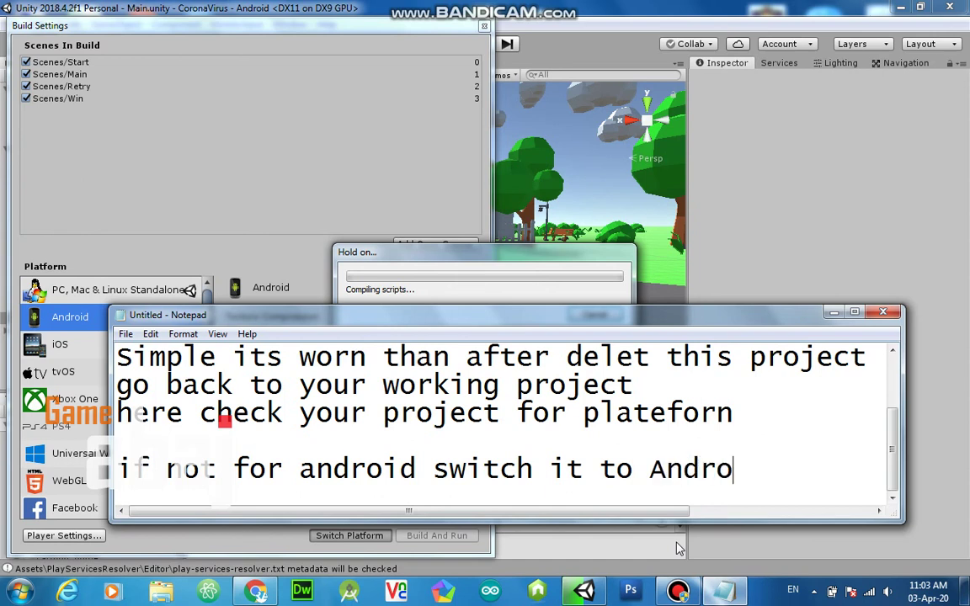
type("id")
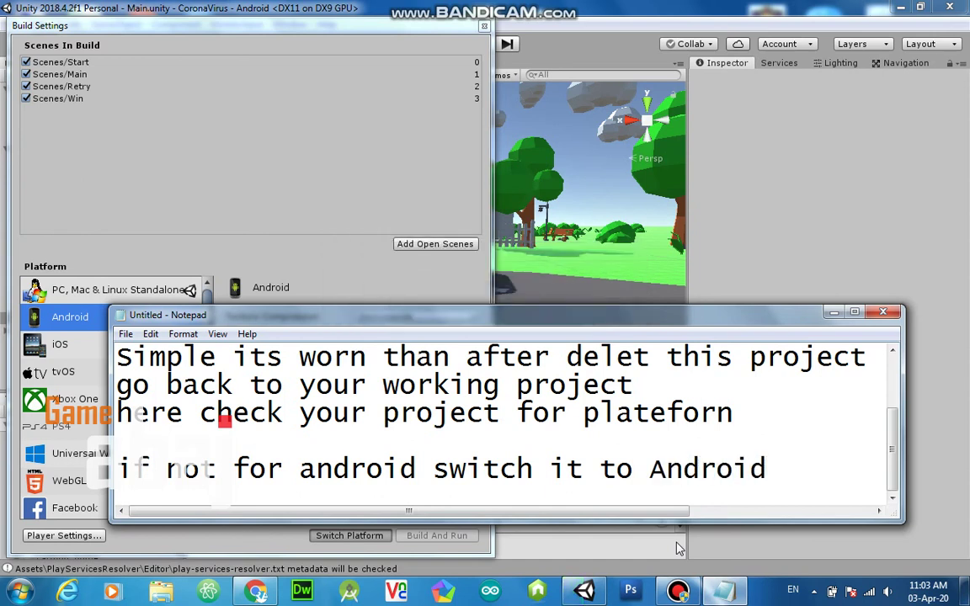
- Leave a blank line and add a closing line starting with "Thanx plz sub" at the note's end
key("Return")
key("Return")
type("Thanx")
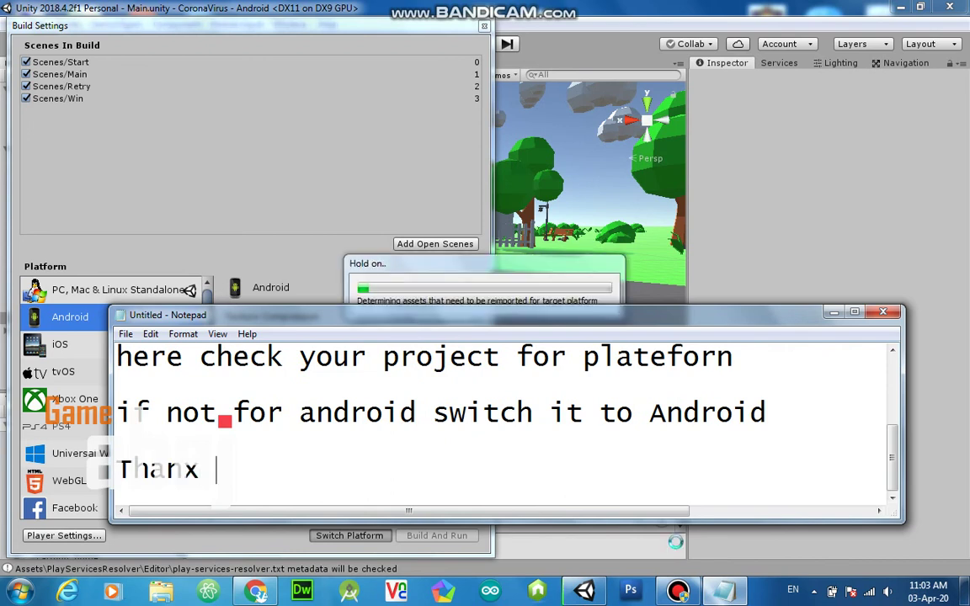
type(" plz subs")
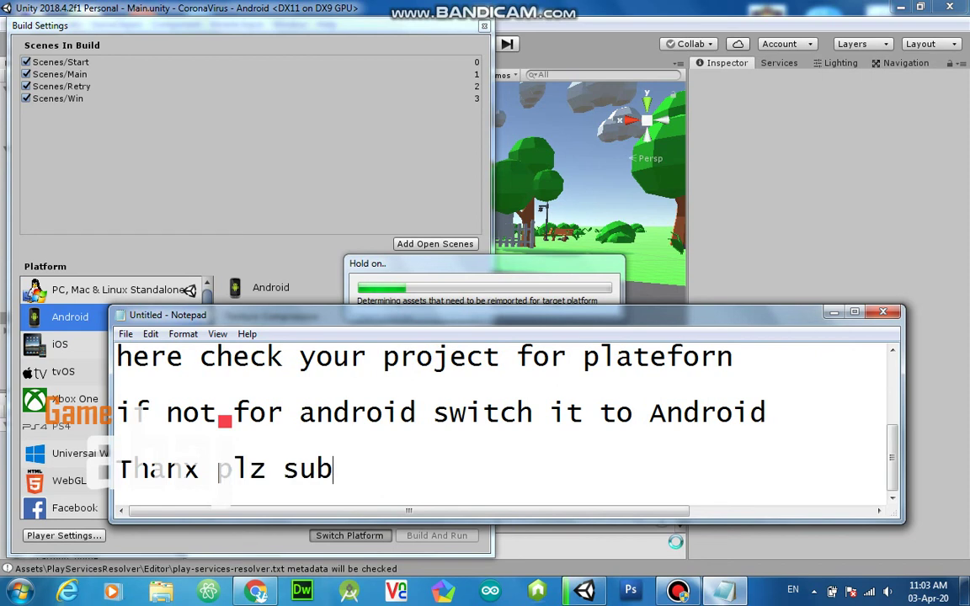